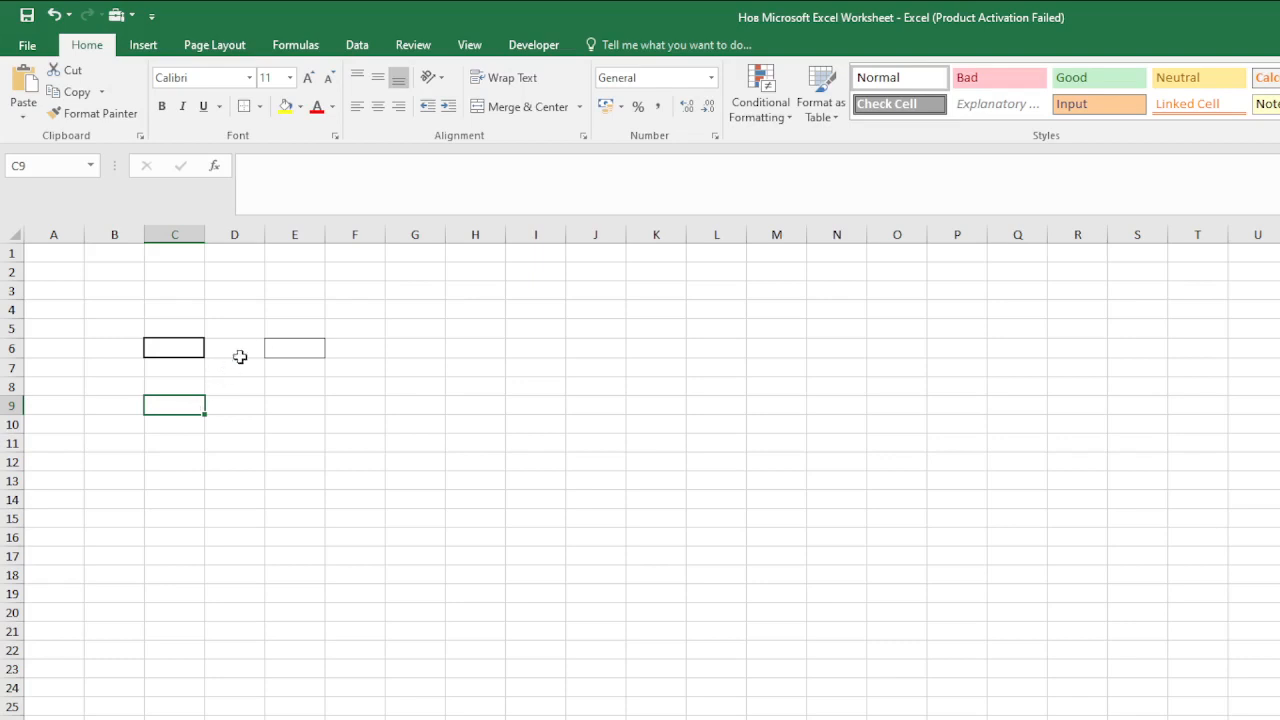
Step: Enter the formula =IF(C6=6;6) in cell E6
{"action": "left_click", "coordinate": [276, 352]}
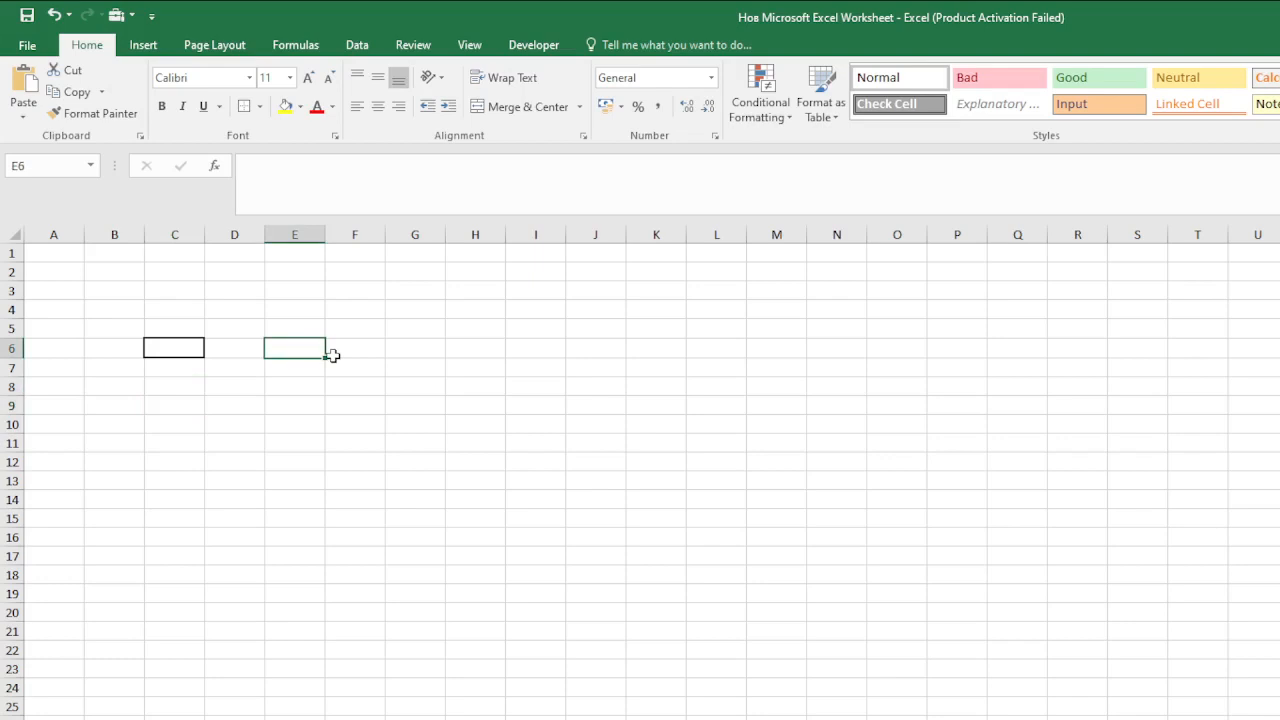
{"action": "type", "text": "="}
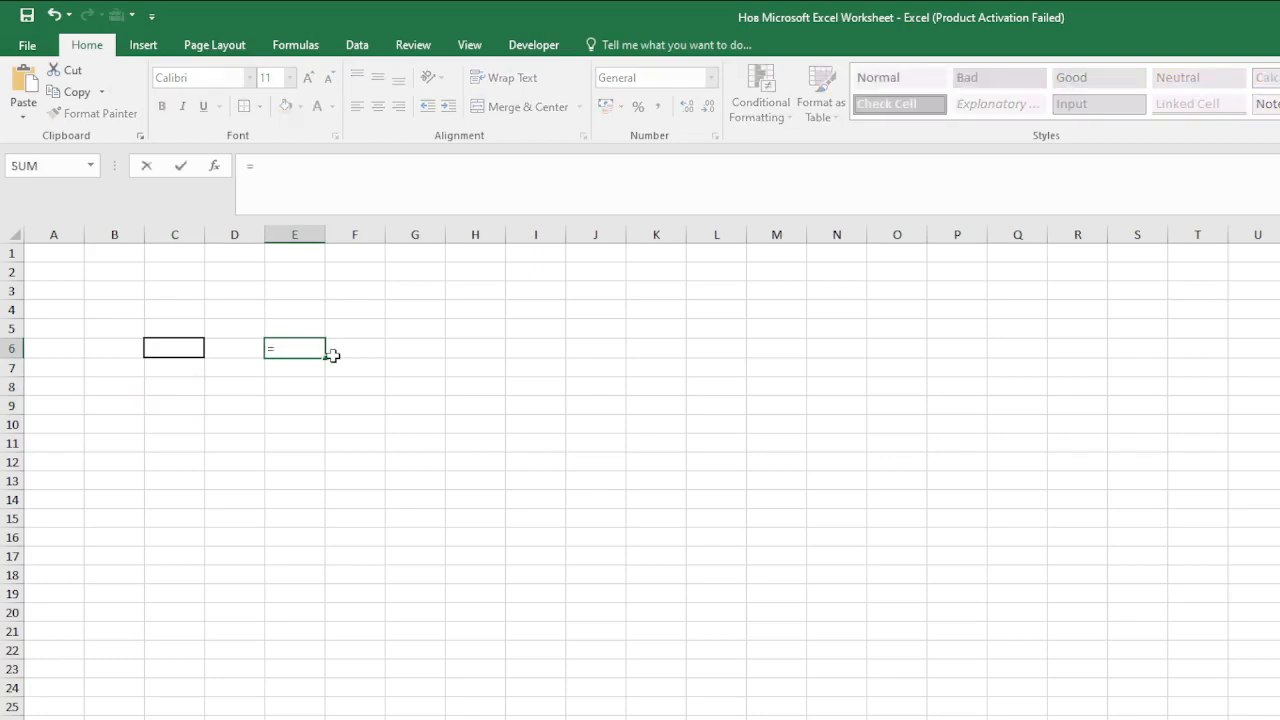
{"action": "type", "text": "if(c6"}
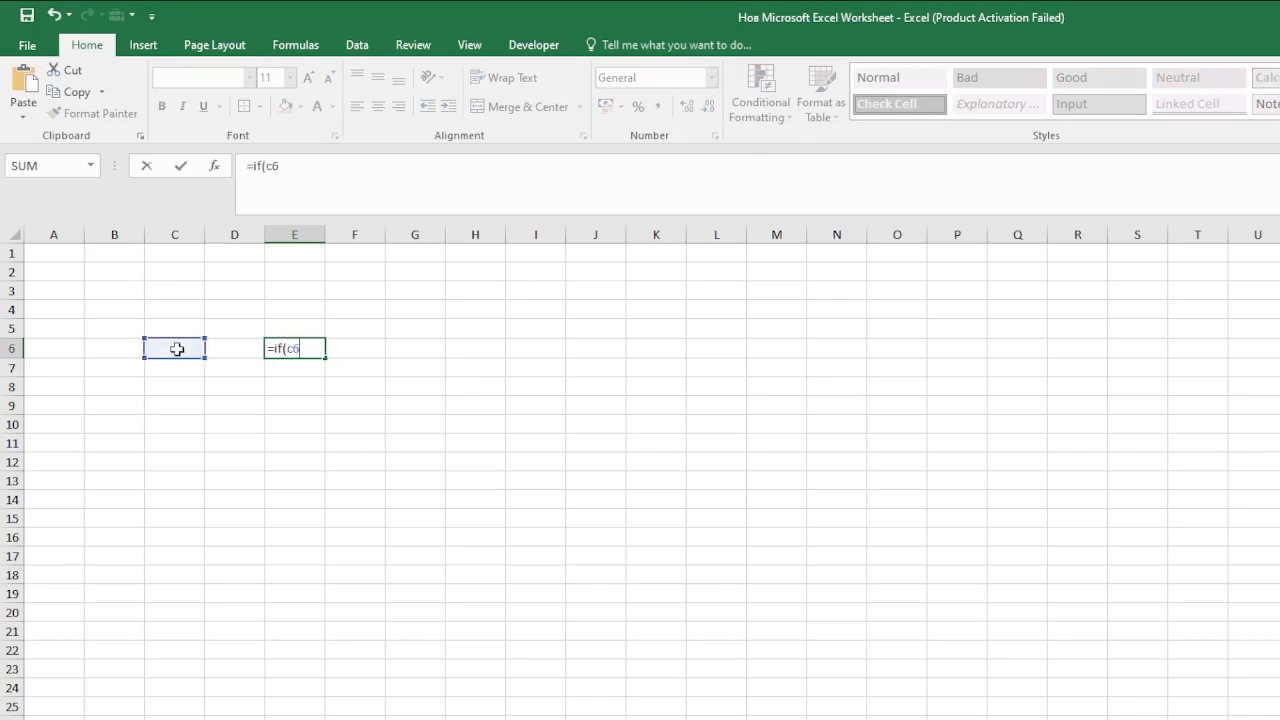
{"action": "type", "text": "=6;6"}
{"action": "key", "text": "Return"}
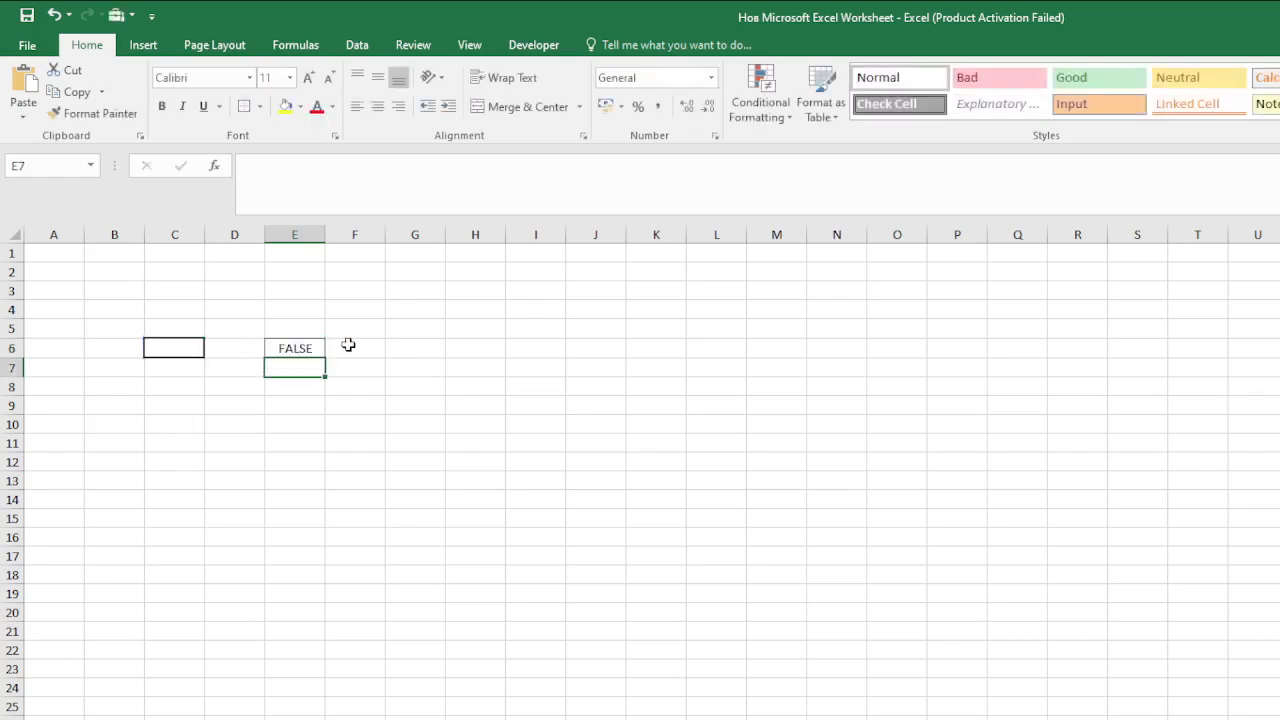
Step: Enter 6 in cell C6 to test the IF formula's true case
{"action": "left_click", "coordinate": [164, 352]}
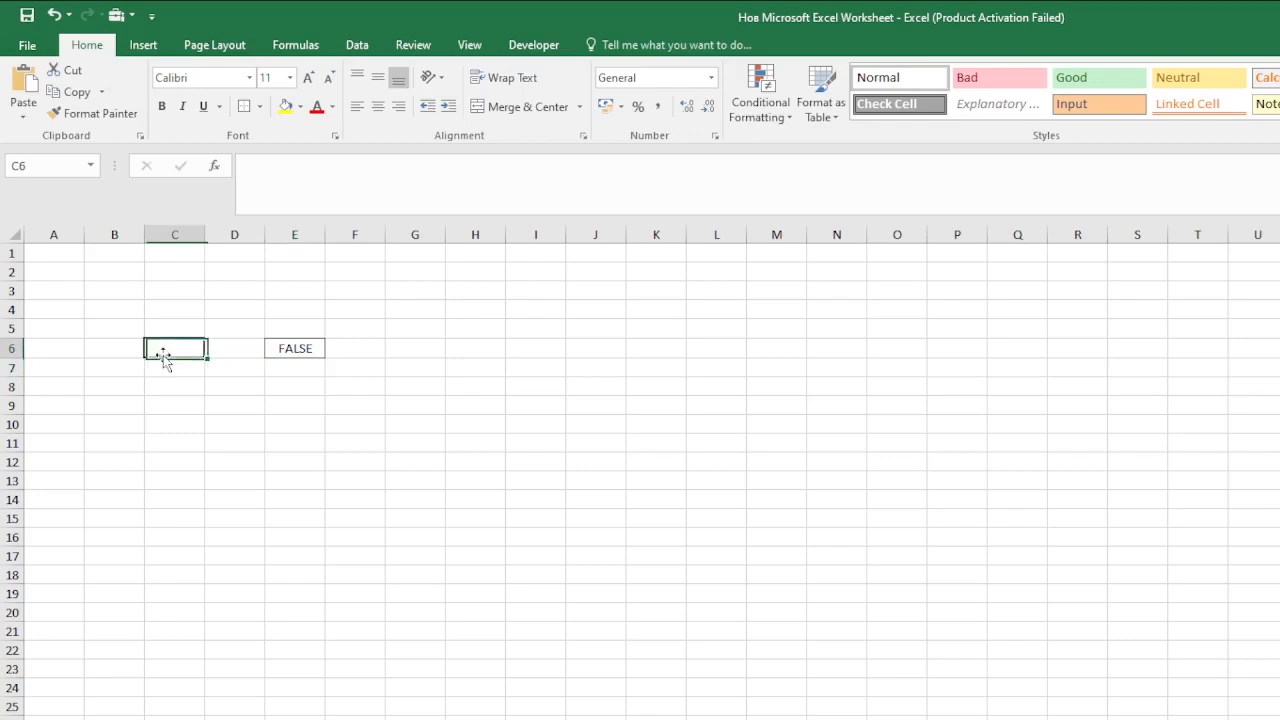
{"action": "left_click", "coordinate": [306, 348]}
{"action": "left_click", "coordinate": [194, 349]}
{"action": "type", "text": "6"}
{"action": "left_click", "coordinate": [213, 408]}
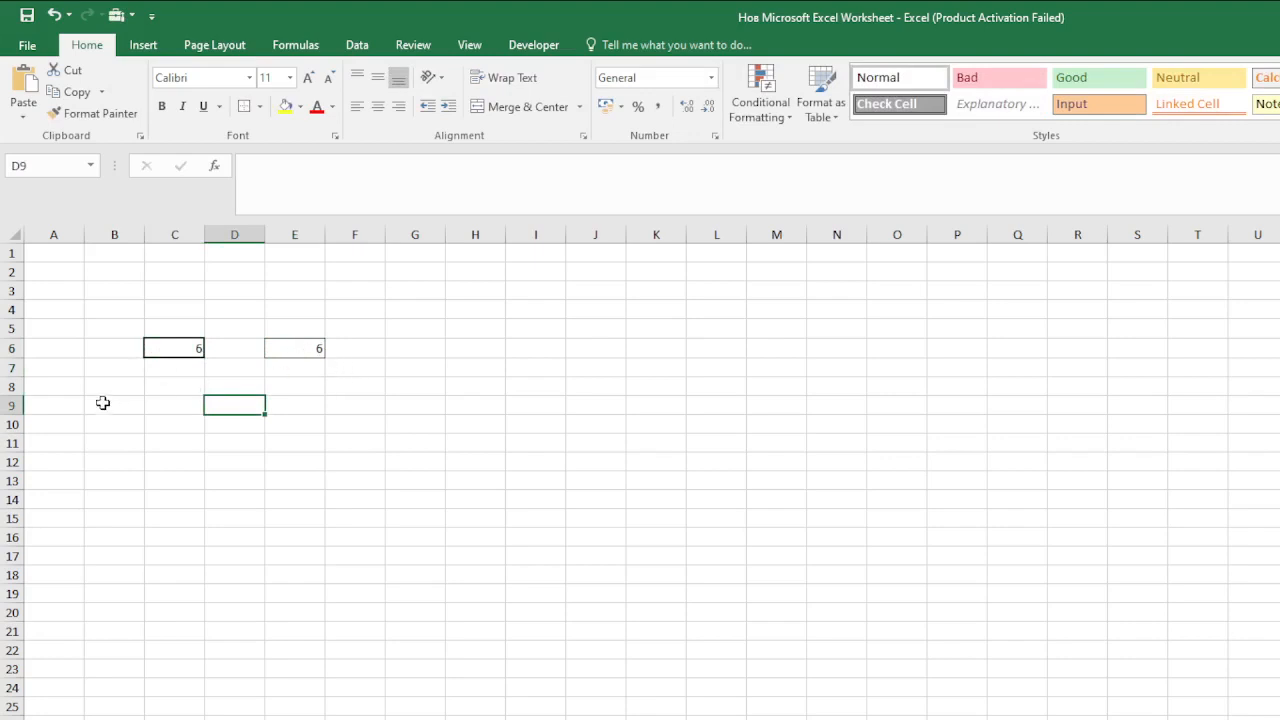
Step: Test the IF formula by entering s, 2 and 6 in turn in cell C6
{"action": "left_click", "coordinate": [211, 370]}
{"action": "left_click", "coordinate": [190, 350]}
{"action": "type", "text": "s"}
{"action": "left_click", "coordinate": [174, 417]}
{"action": "left_click", "coordinate": [188, 352]}
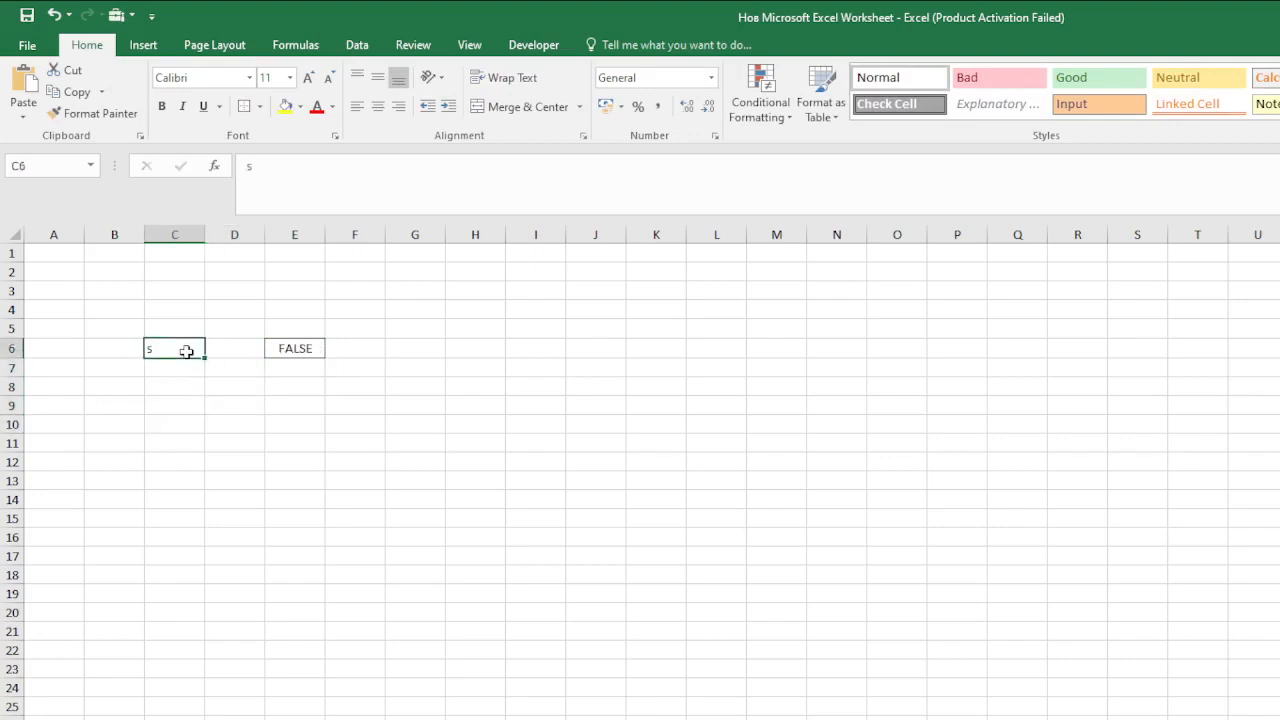
{"action": "type", "text": "2"}
{"action": "left_click", "coordinate": [212, 402]}
{"action": "left_click", "coordinate": [189, 351]}
{"action": "type", "text": "6"}
{"action": "left_click", "coordinate": [198, 403]}
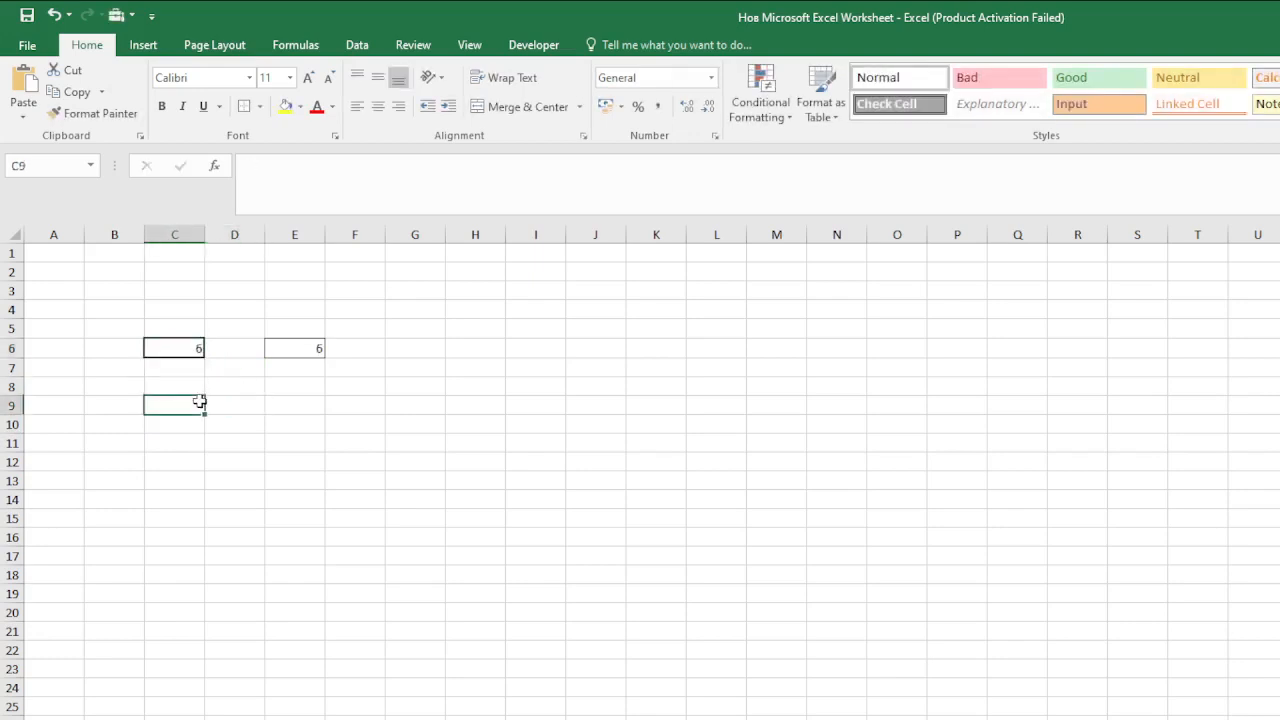
Step: Check the formula in E6 and enter 7 in cell C6 to test it
{"action": "left_click", "coordinate": [291, 349]}
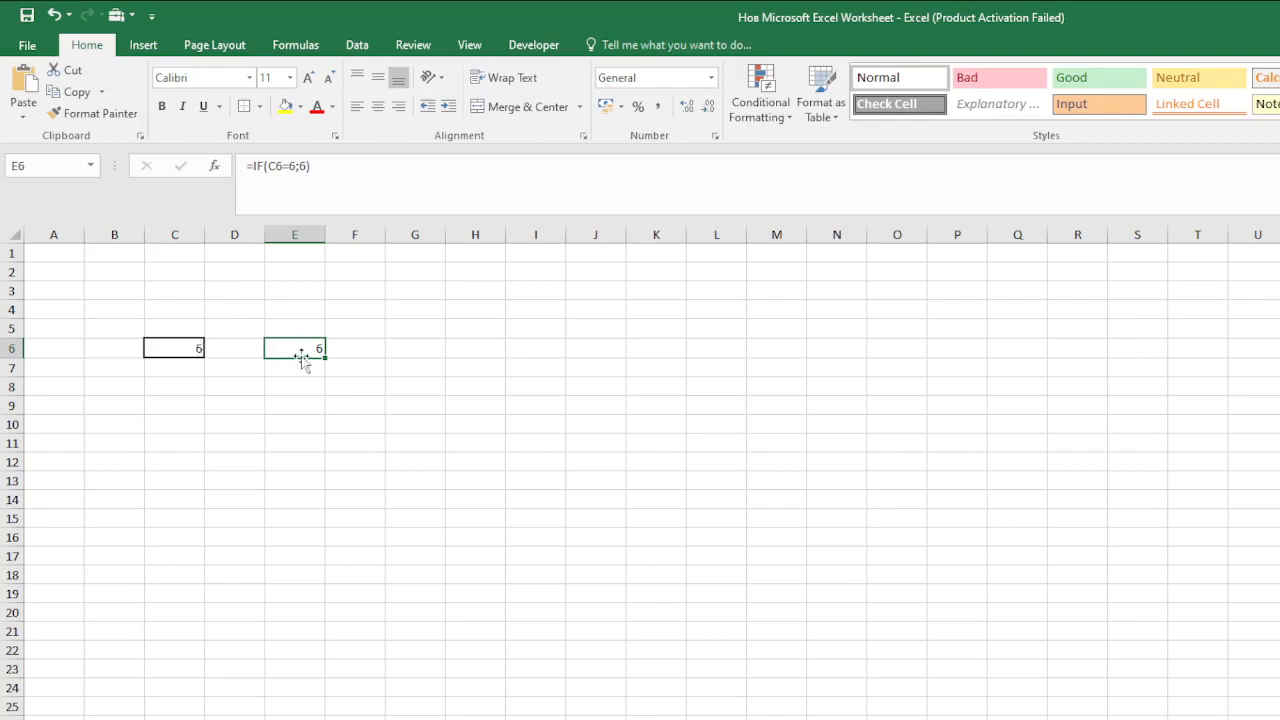
{"action": "left_click", "coordinate": [172, 345]}
{"action": "type", "text": "7"}
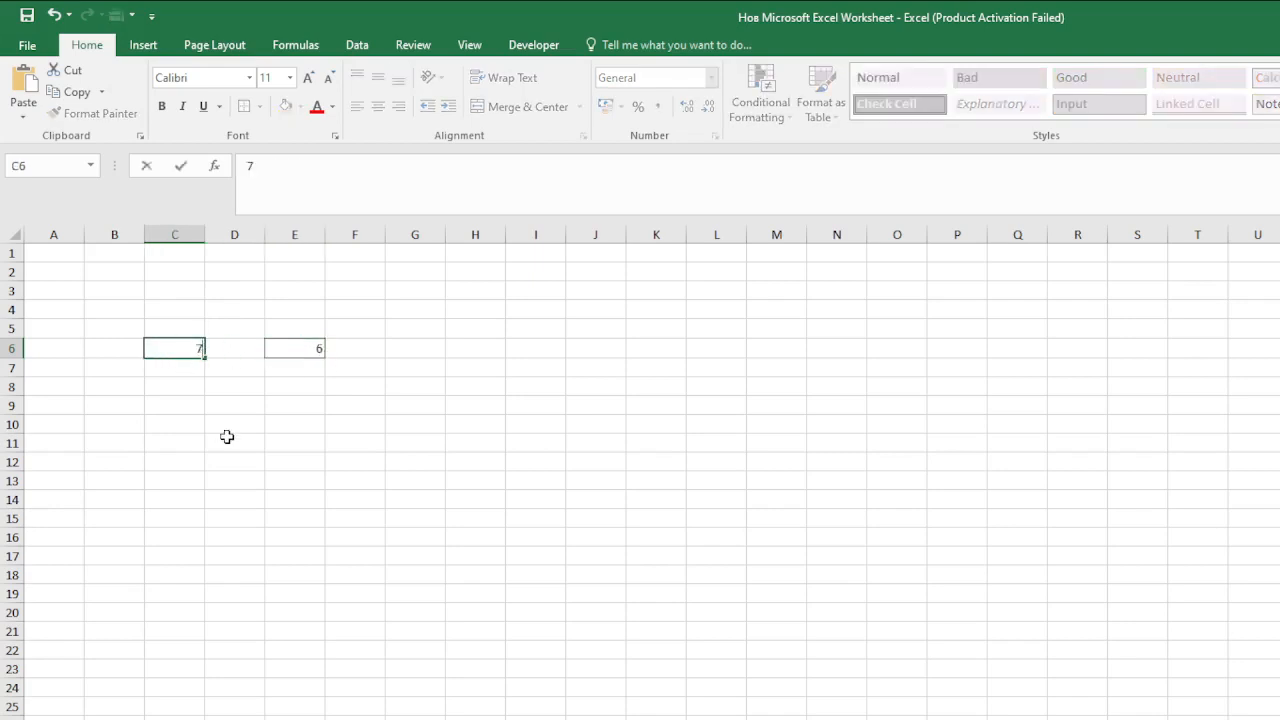
{"action": "left_click", "coordinate": [228, 440]}
Step: Extend the E6 formula with a nested condition so it reads =IF(C6=6;6;IF(C6=7;7))
{"action": "left_click", "coordinate": [302, 352]}
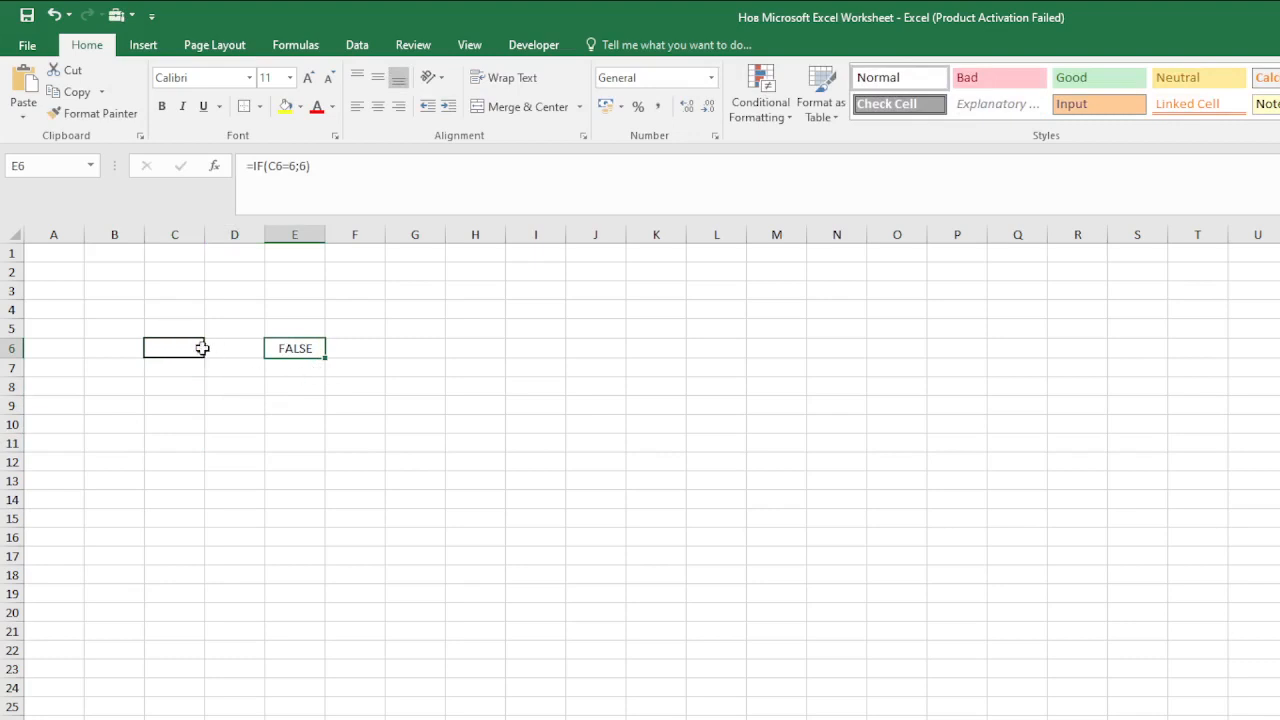
{"action": "left_click", "coordinate": [309, 166]}
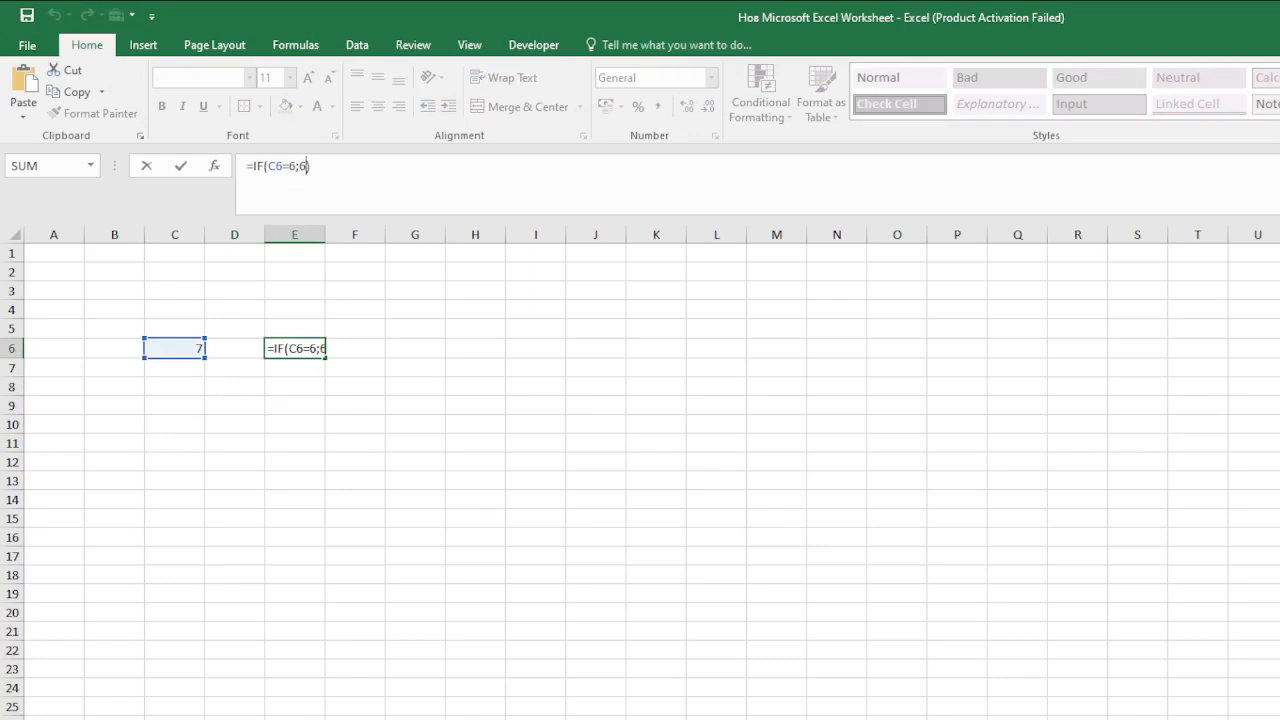
{"action": "key", "text": "shift+F3"}
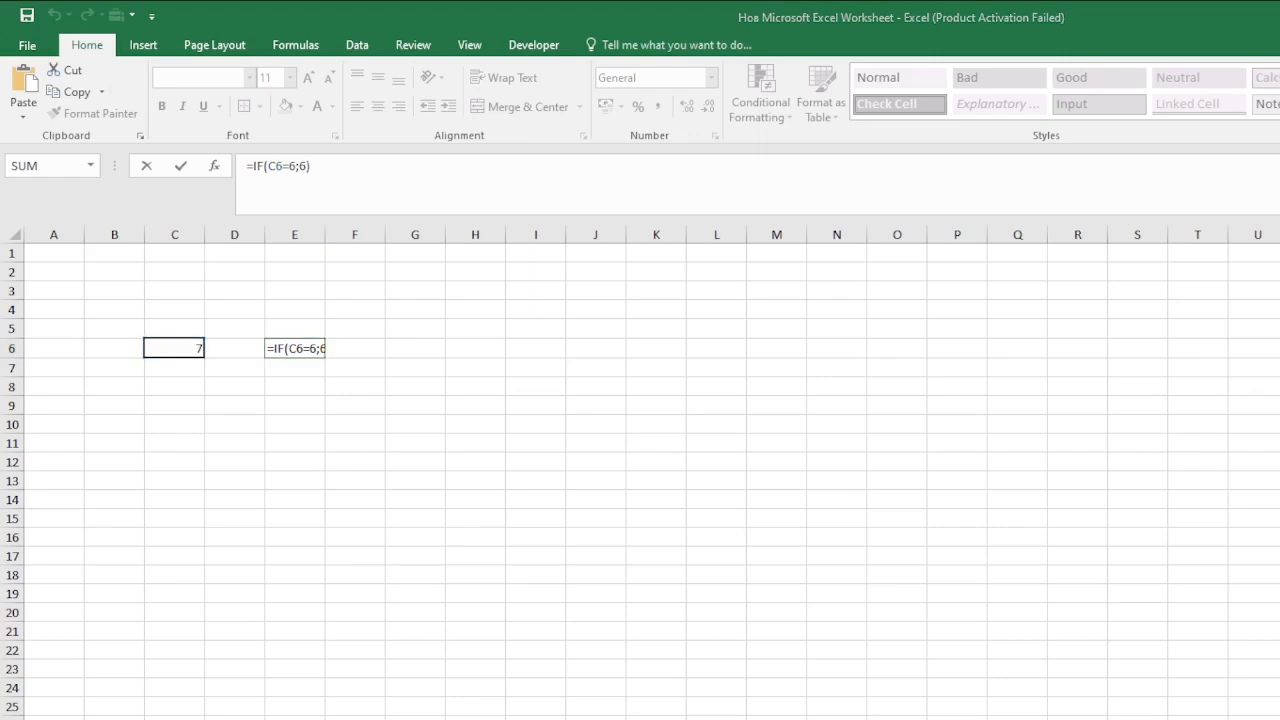
{"action": "left_click", "coordinate": [1064, 386]}
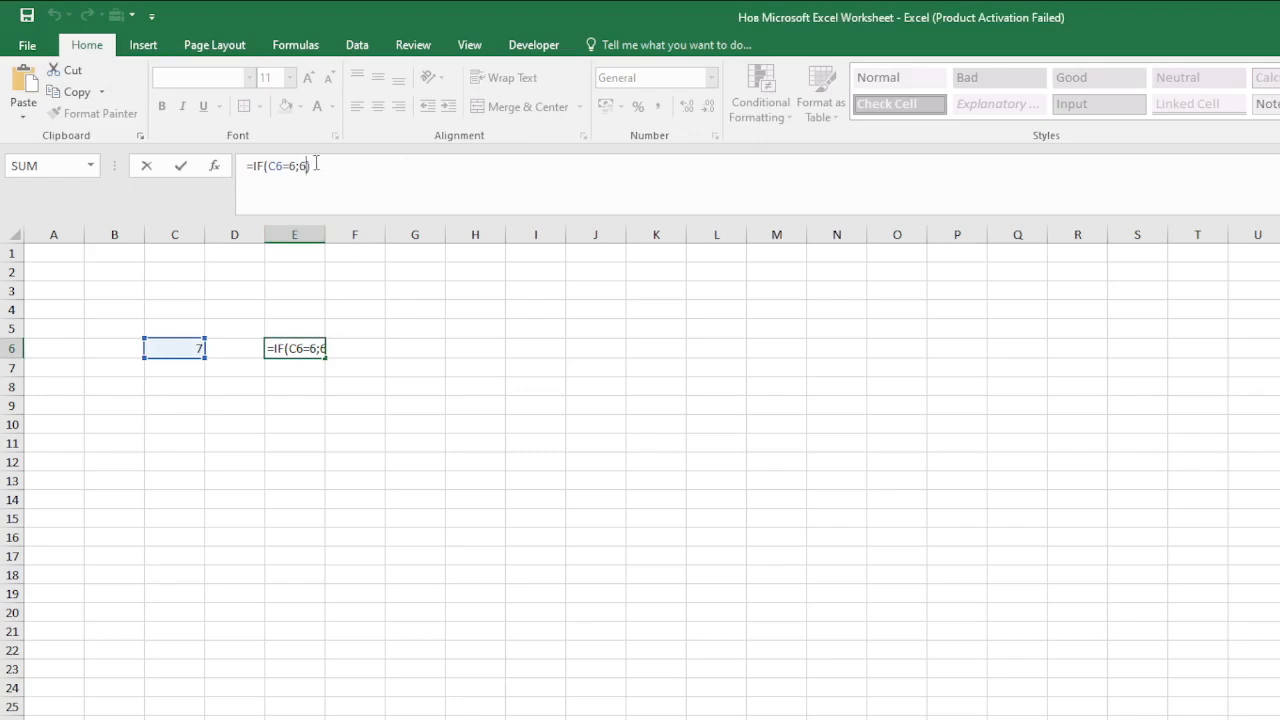
{"action": "type", "text": ";"}
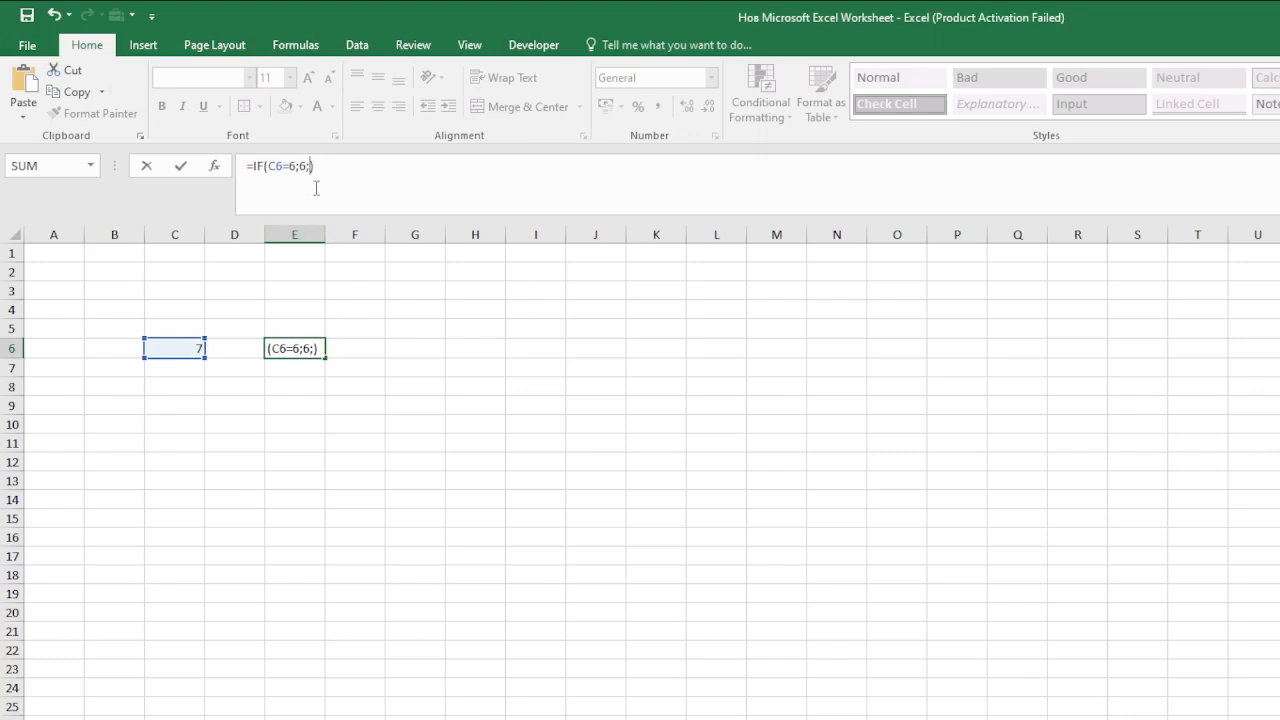
{"action": "type", "text": "if(c6=7;7"}
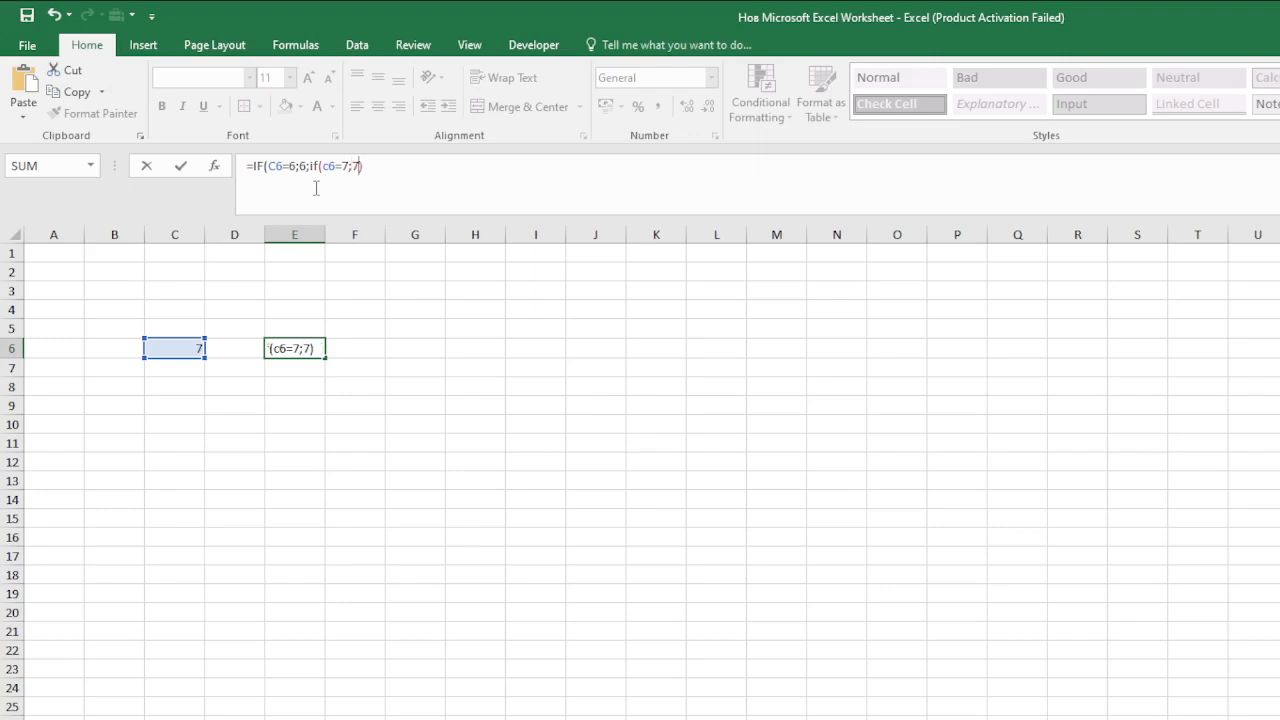
{"action": "type", "text": "))"}
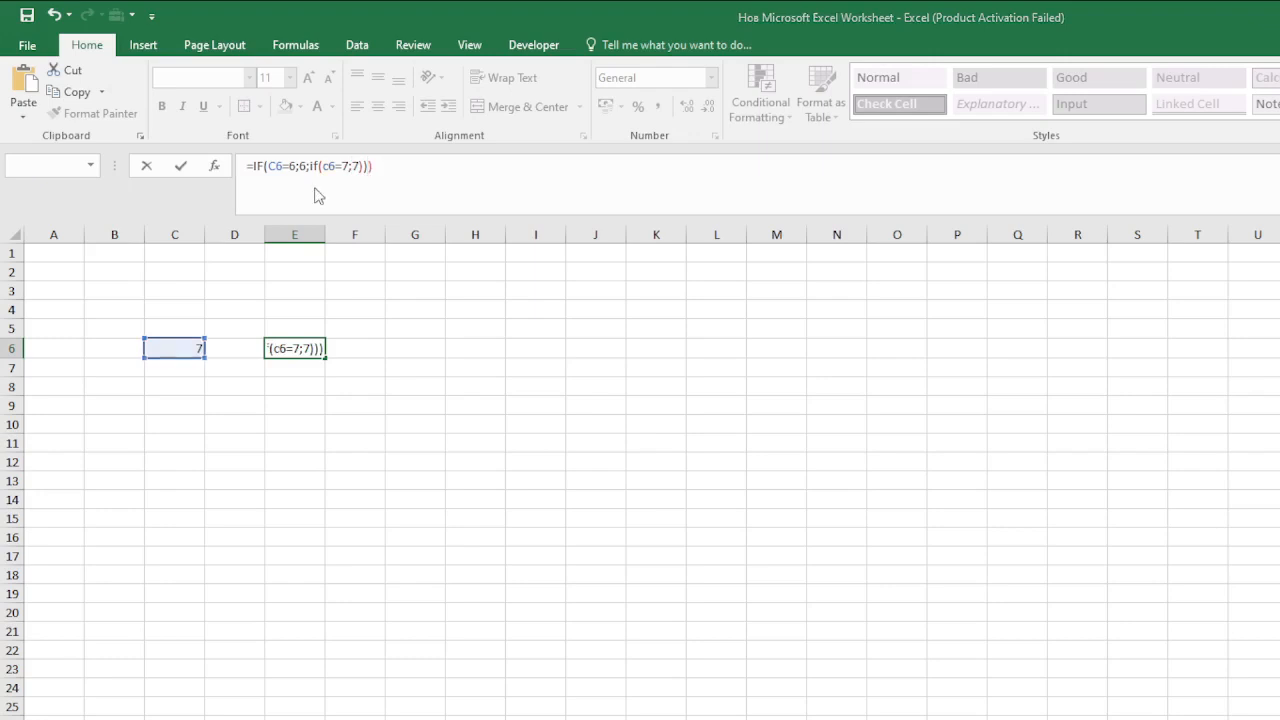
{"action": "key", "text": "Return"}
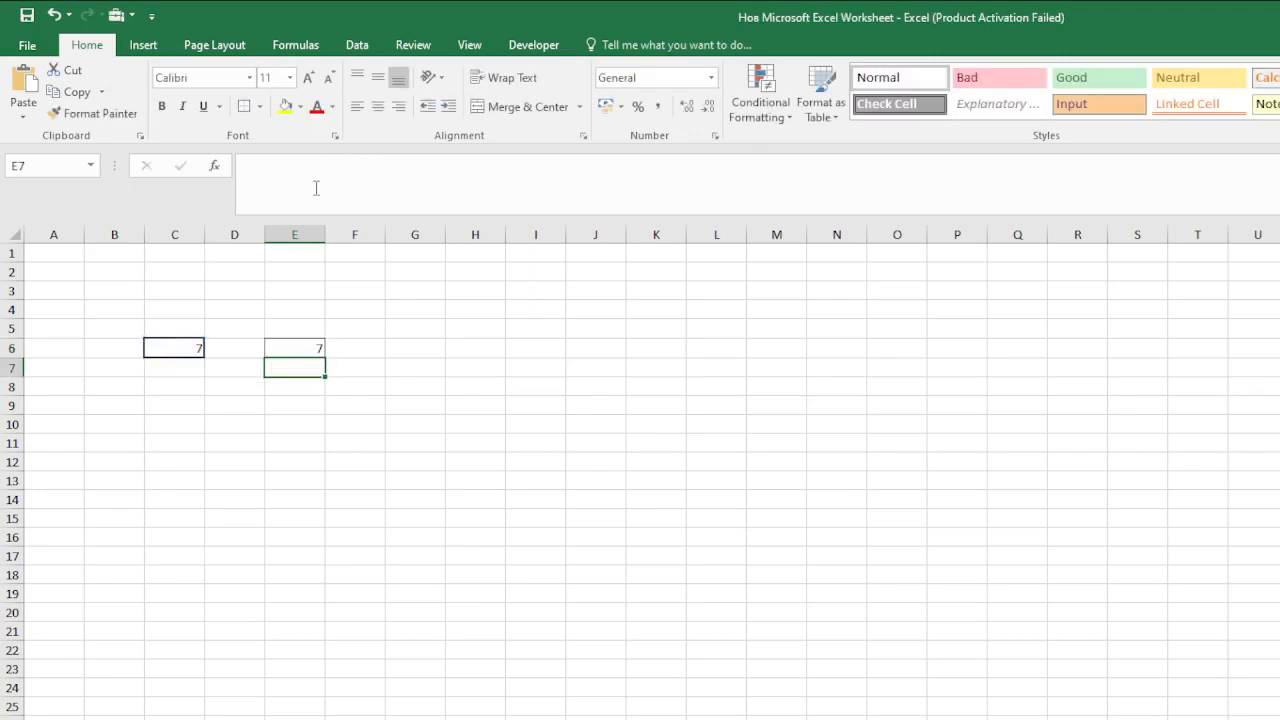
Step: Test the nested formula by entering 6, 7 and 8 in turn in cell C6
{"action": "left_click", "coordinate": [303, 348]}
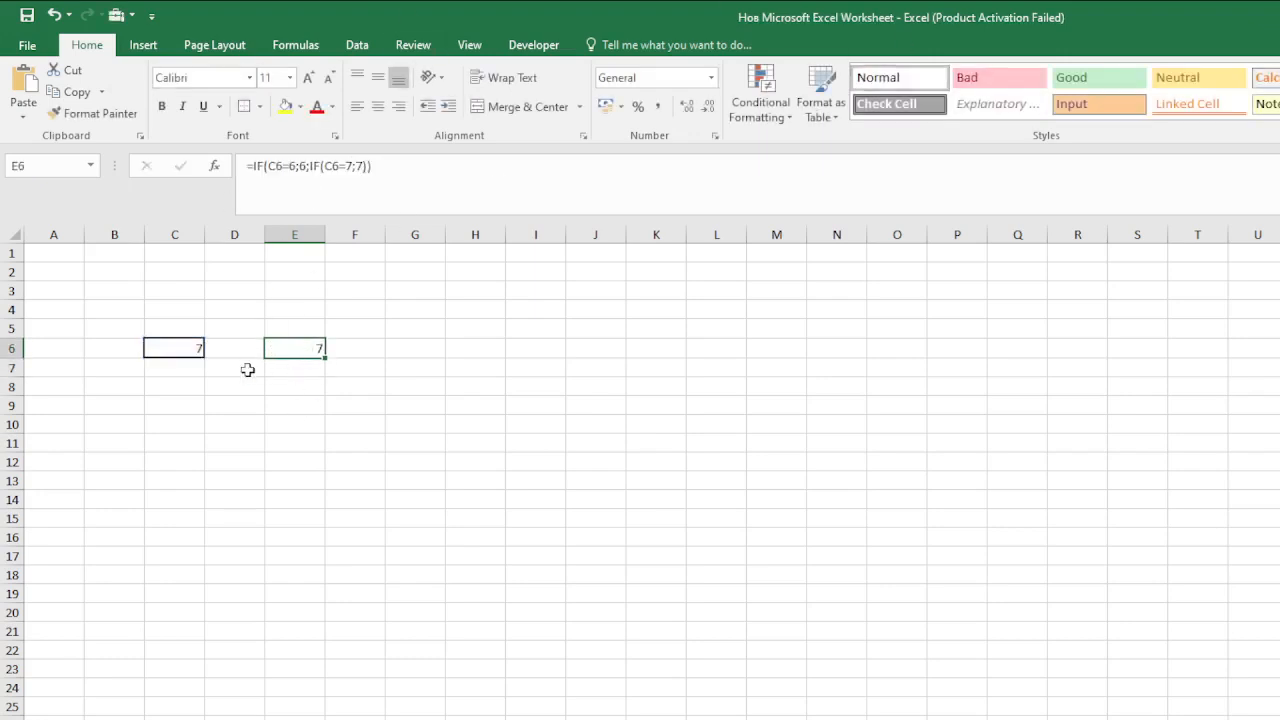
{"action": "left_click", "coordinate": [186, 369]}
{"action": "double_click", "coordinate": [182, 347]}
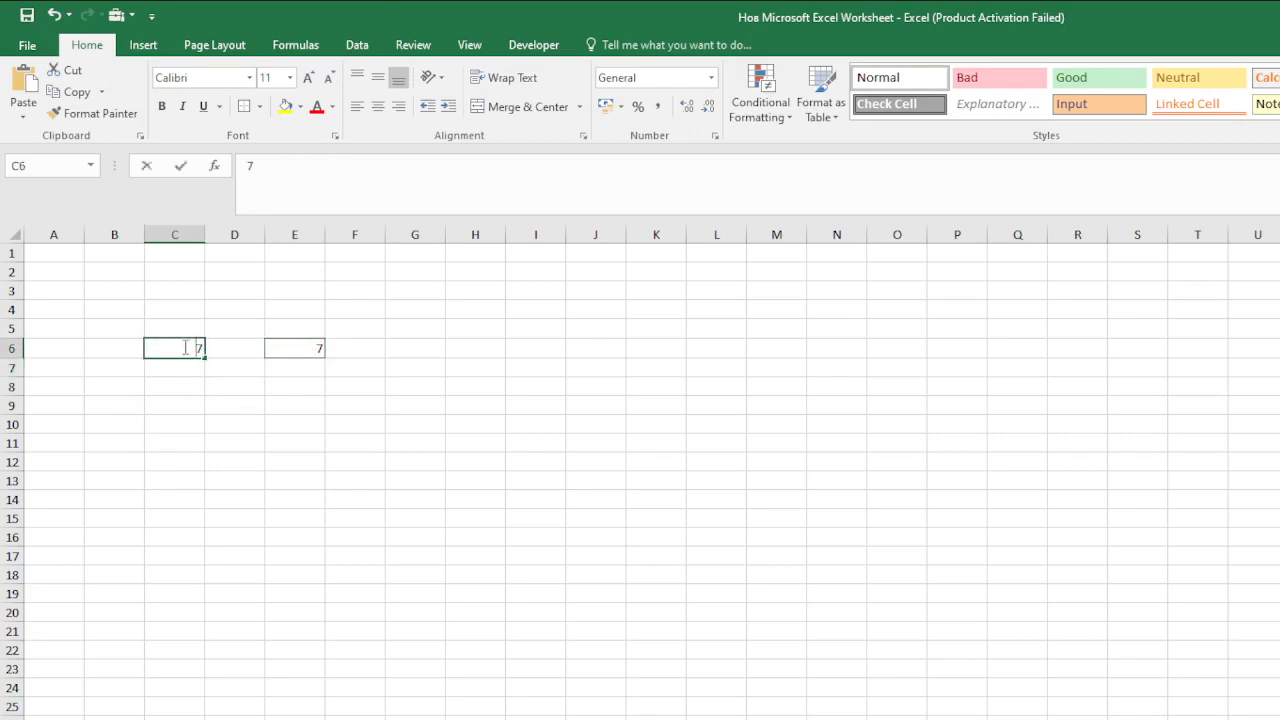
{"action": "key", "text": "BackSpace"}
{"action": "type", "text": "6"}
{"action": "key", "text": "Return"}
{"action": "left_click", "coordinate": [184, 347]}
{"action": "type", "text": "7"}
{"action": "key", "text": "Return"}
{"action": "left_click", "coordinate": [184, 347]}
{"action": "type", "text": "8"}
{"action": "key", "text": "Return"}
{"action": "left_click", "coordinate": [294, 368]}
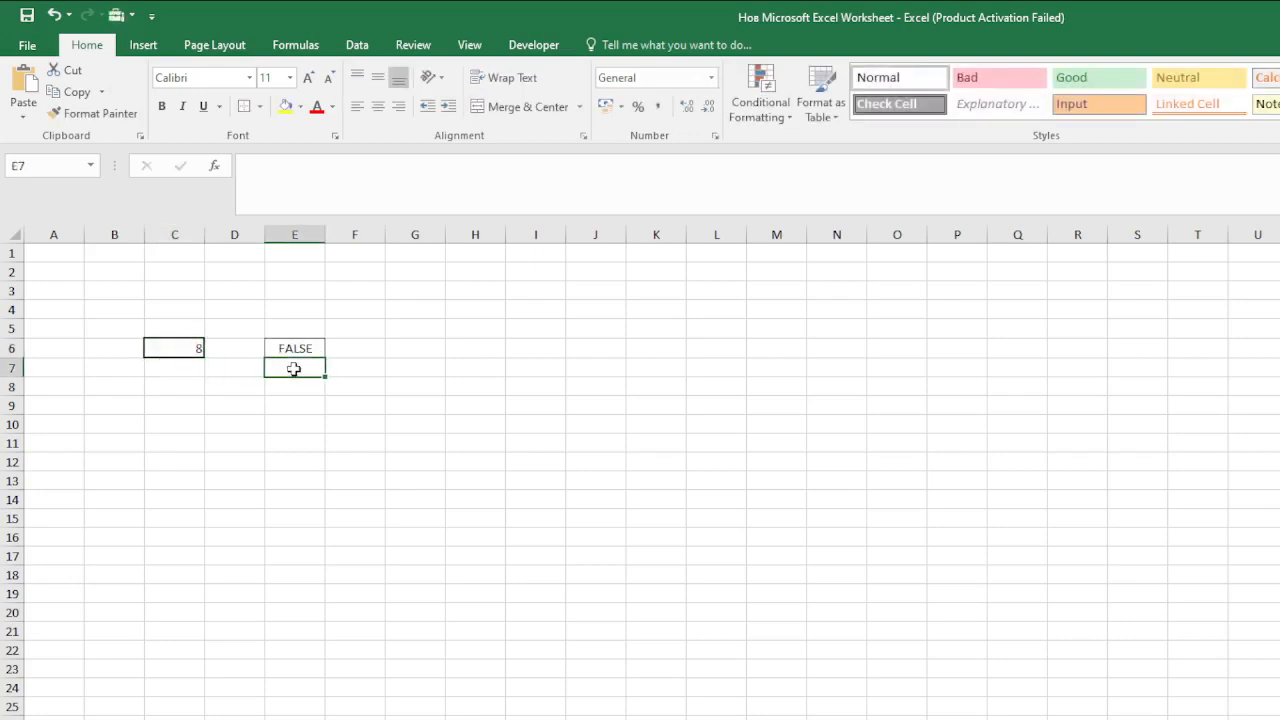
Step: Add a third nested condition to the E6 formula: =IF(C6=6;6;IF(C6=7;7;IF(C6=8;8)))
{"action": "left_click", "coordinate": [300, 348]}
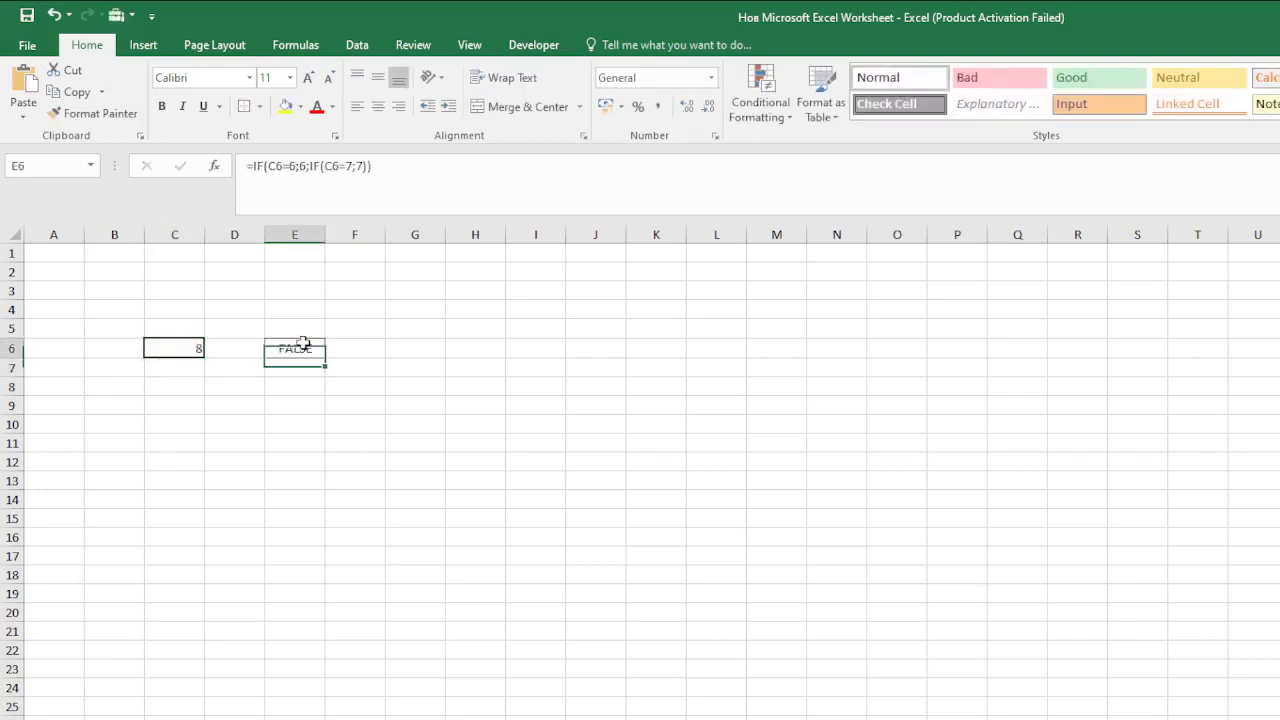
{"action": "left_click", "coordinate": [368, 167]}
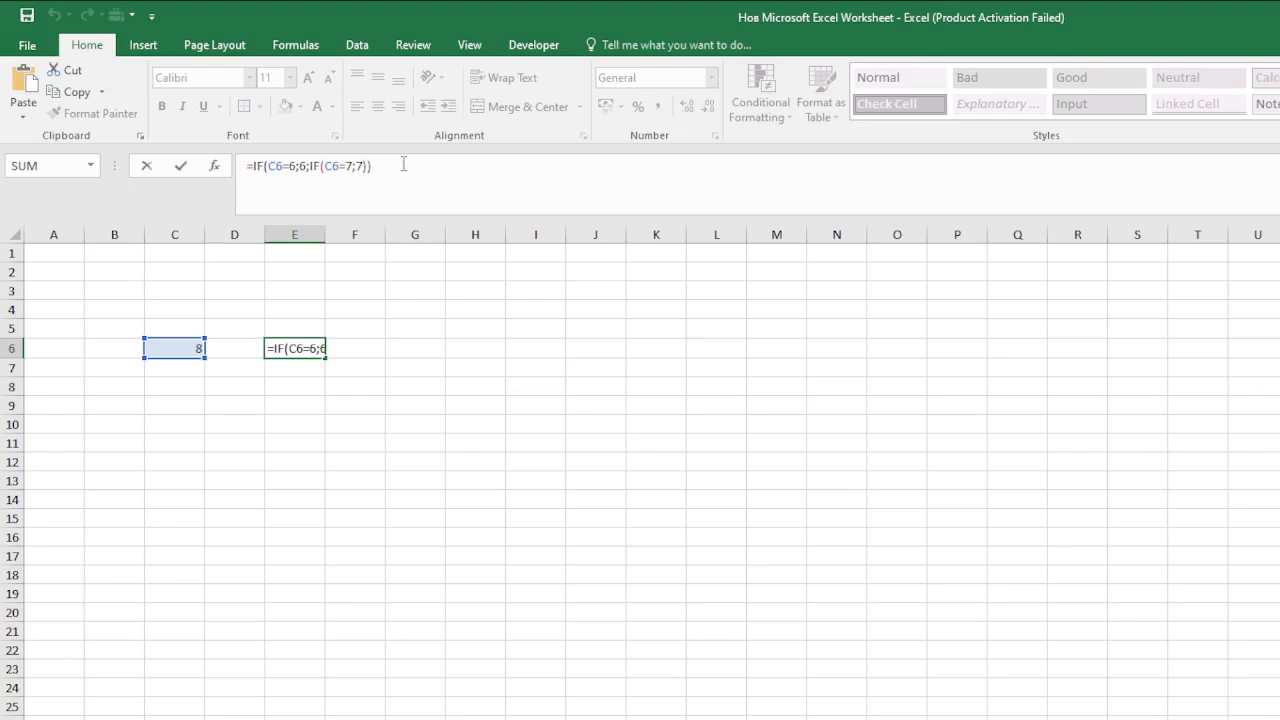
{"action": "type", "text": ";"}
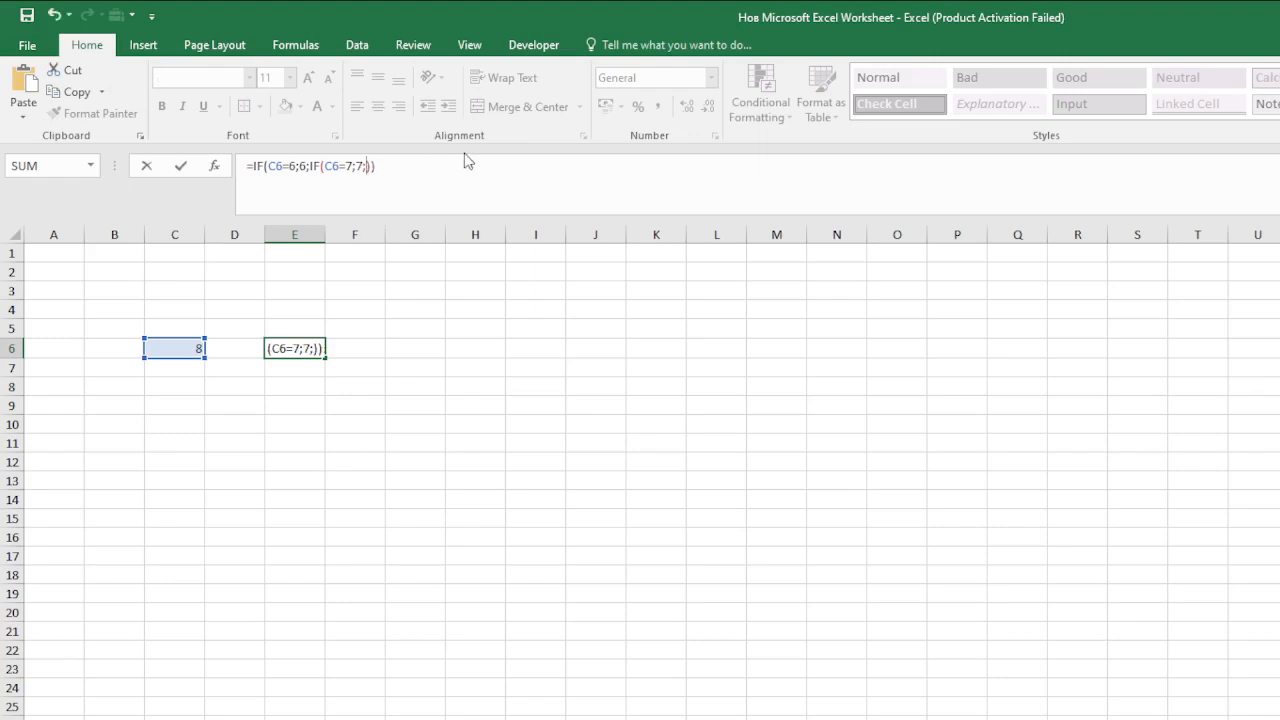
{"action": "type", "text": "if("}
{"action": "type", "text": "c6=8"}
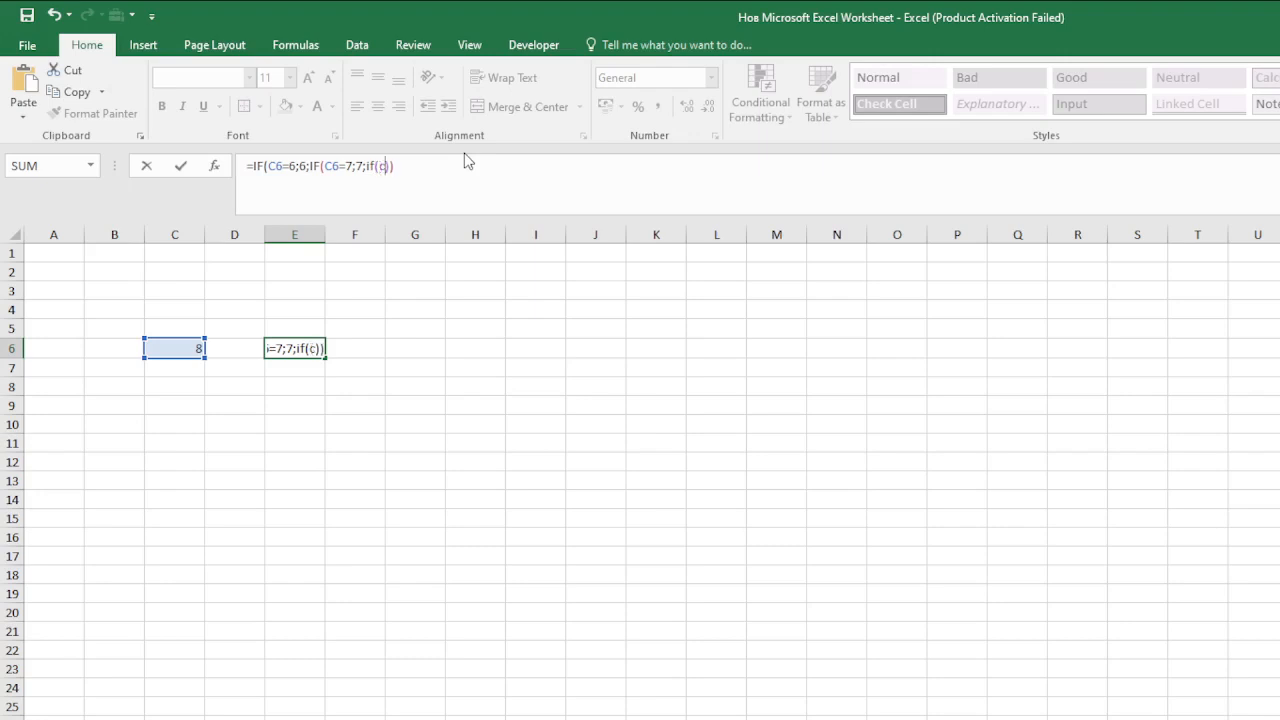
{"action": "type", "text": ";"}
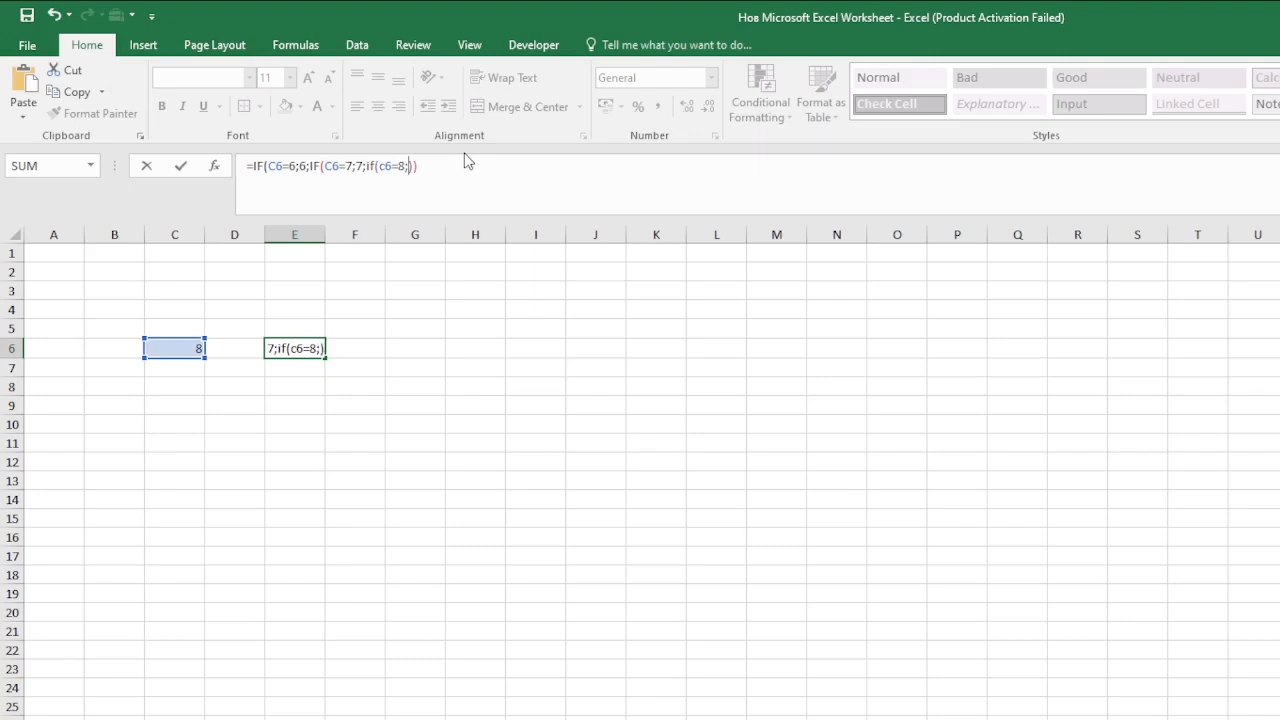
{"action": "type", "text": "8"}
{"action": "key", "text": "Return"}
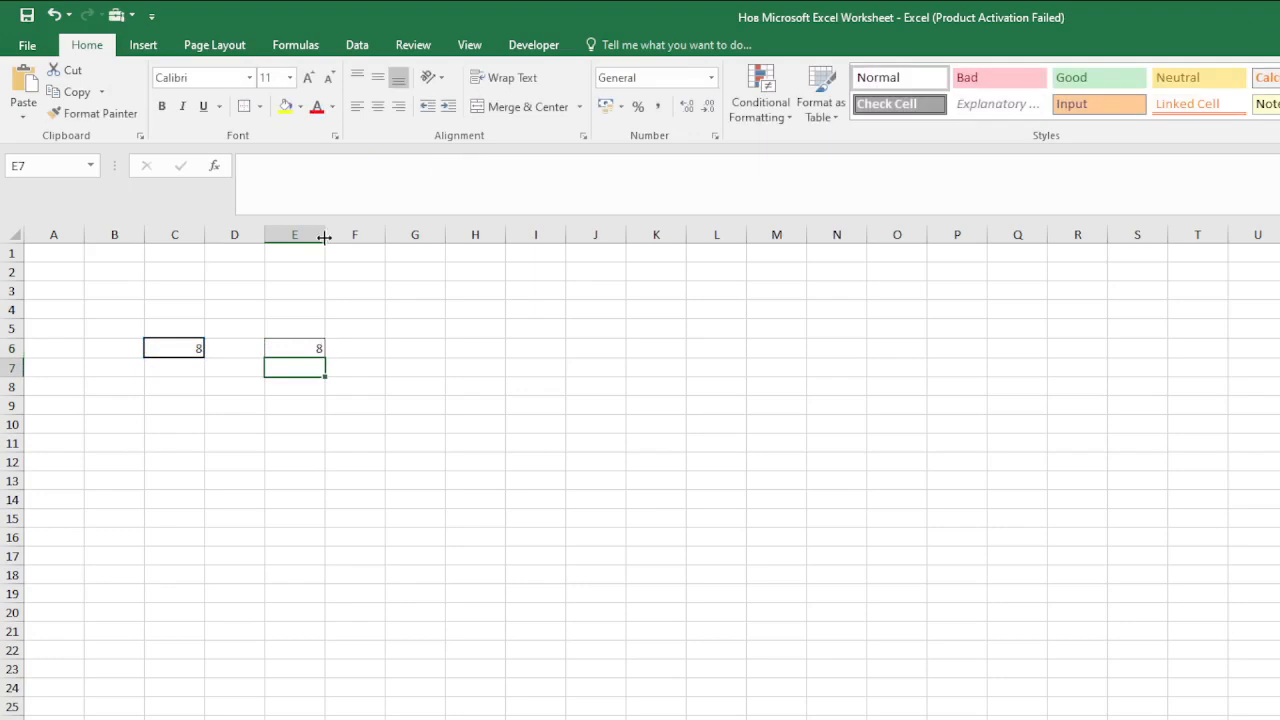
Step: Test the three-level IF formula by entering each number from 1 to 8 in turn in cell C6
{"action": "left_click", "coordinate": [154, 347]}
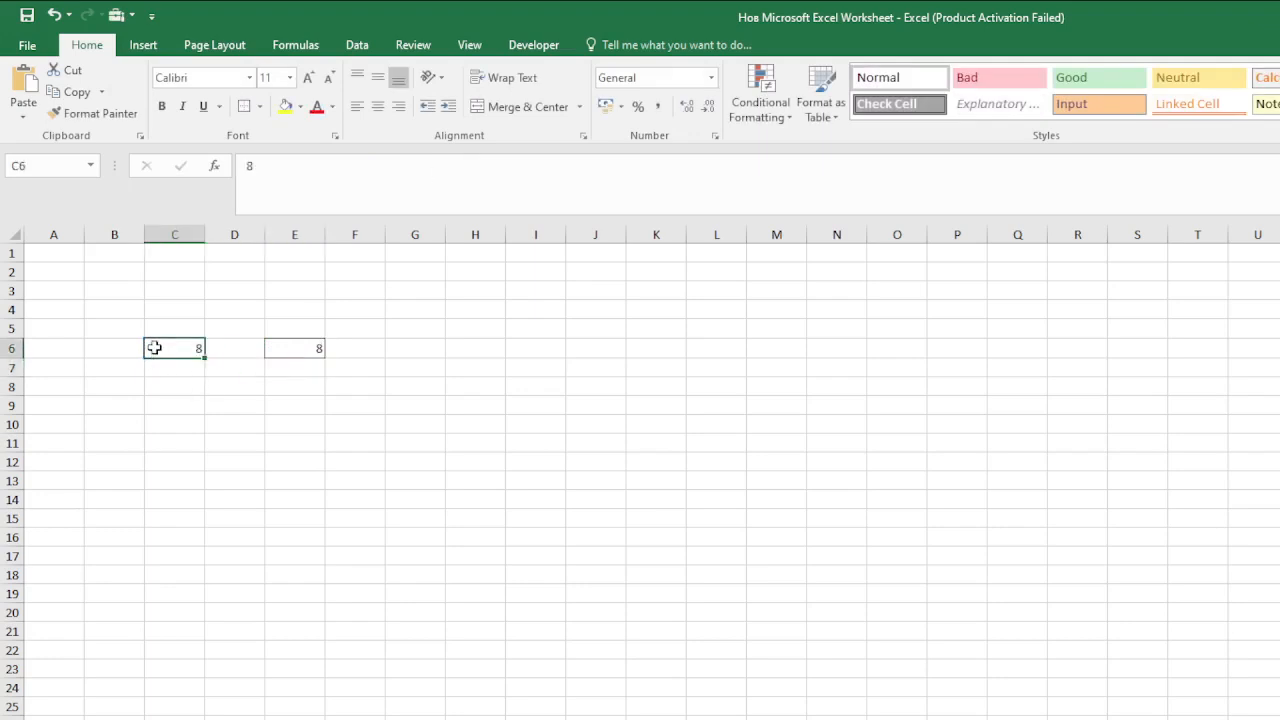
{"action": "type", "text": "1"}
{"action": "key", "text": "Return"}
{"action": "left_click", "coordinate": [154, 347]}
{"action": "type", "text": "2"}
{"action": "key", "text": "Return"}
{"action": "left_click", "coordinate": [154, 347]}
{"action": "type", "text": "3"}
{"action": "key", "text": "Return"}
{"action": "left_click", "coordinate": [154, 347]}
{"action": "type", "text": "4"}
{"action": "key", "text": "Return"}
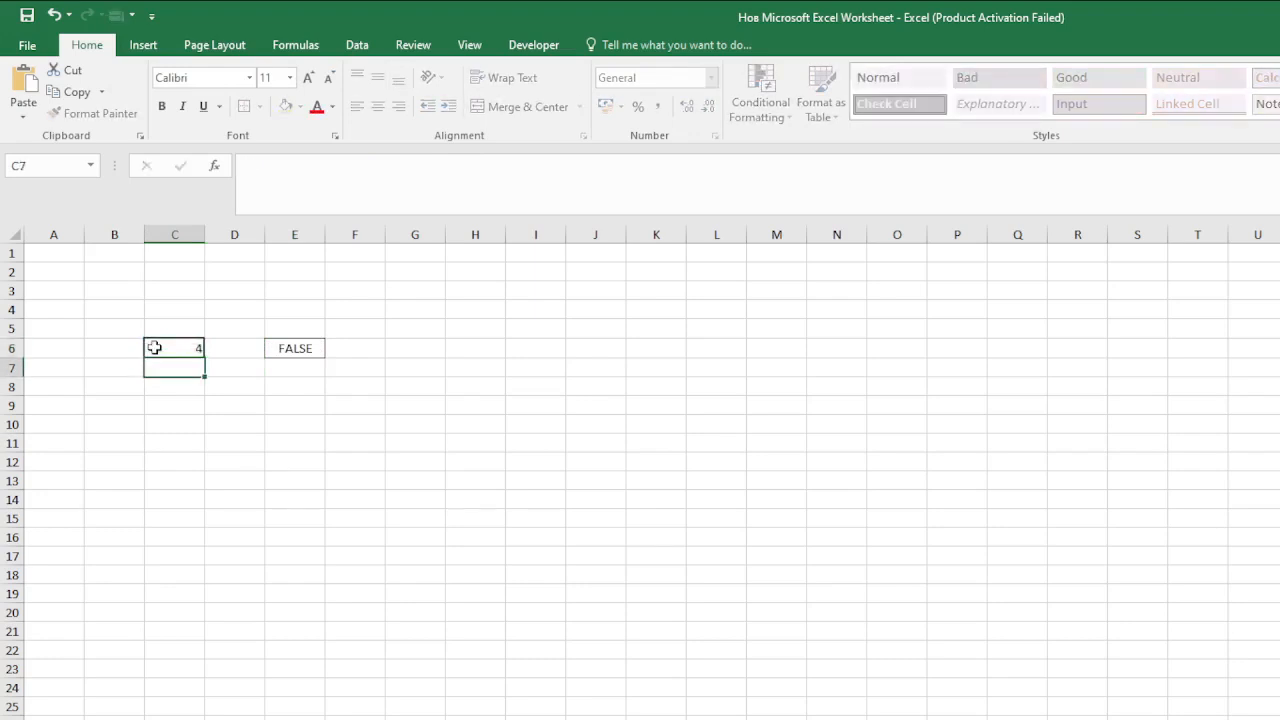
{"action": "left_click", "coordinate": [154, 348]}
{"action": "type", "text": "5"}
{"action": "key", "text": "Return"}
{"action": "left_click", "coordinate": [154, 348]}
{"action": "type", "text": "6"}
{"action": "key", "text": "Return"}
{"action": "left_click", "coordinate": [154, 347]}
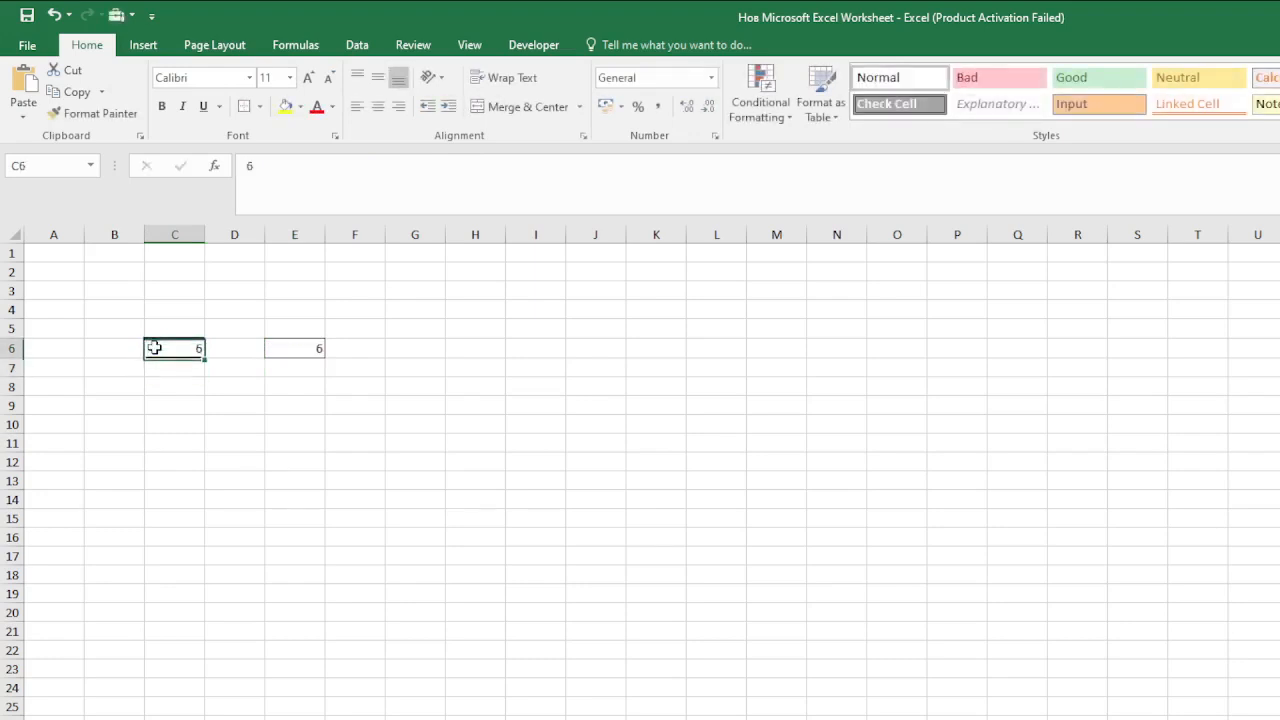
{"action": "type", "text": "7"}
{"action": "key", "text": "Return"}
{"action": "left_click", "coordinate": [154, 347]}
{"action": "type", "text": "8"}
{"action": "key", "text": "Return"}
Step: In the E6 formula, replace the value returned when C6 equals 6 with the calculation c6*5
{"action": "left_click", "coordinate": [285, 345]}
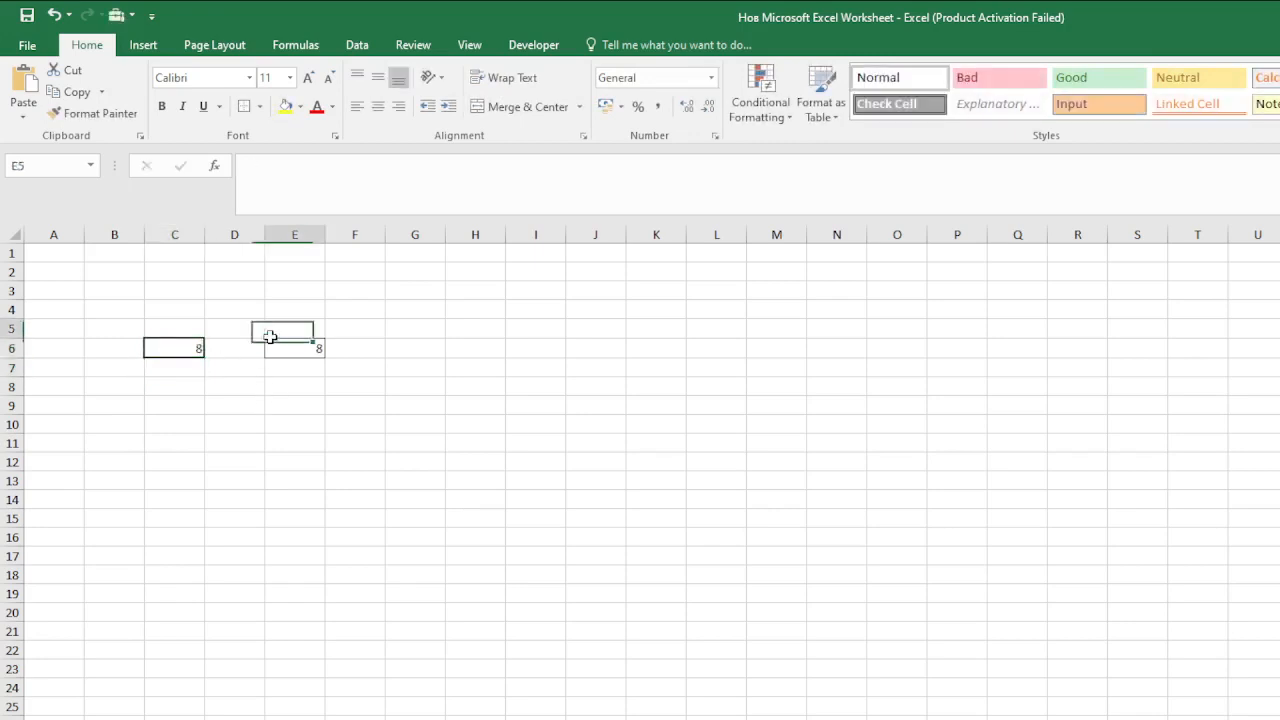
{"action": "left_click", "coordinate": [305, 166]}
{"action": "double_click", "coordinate": [303, 166]}
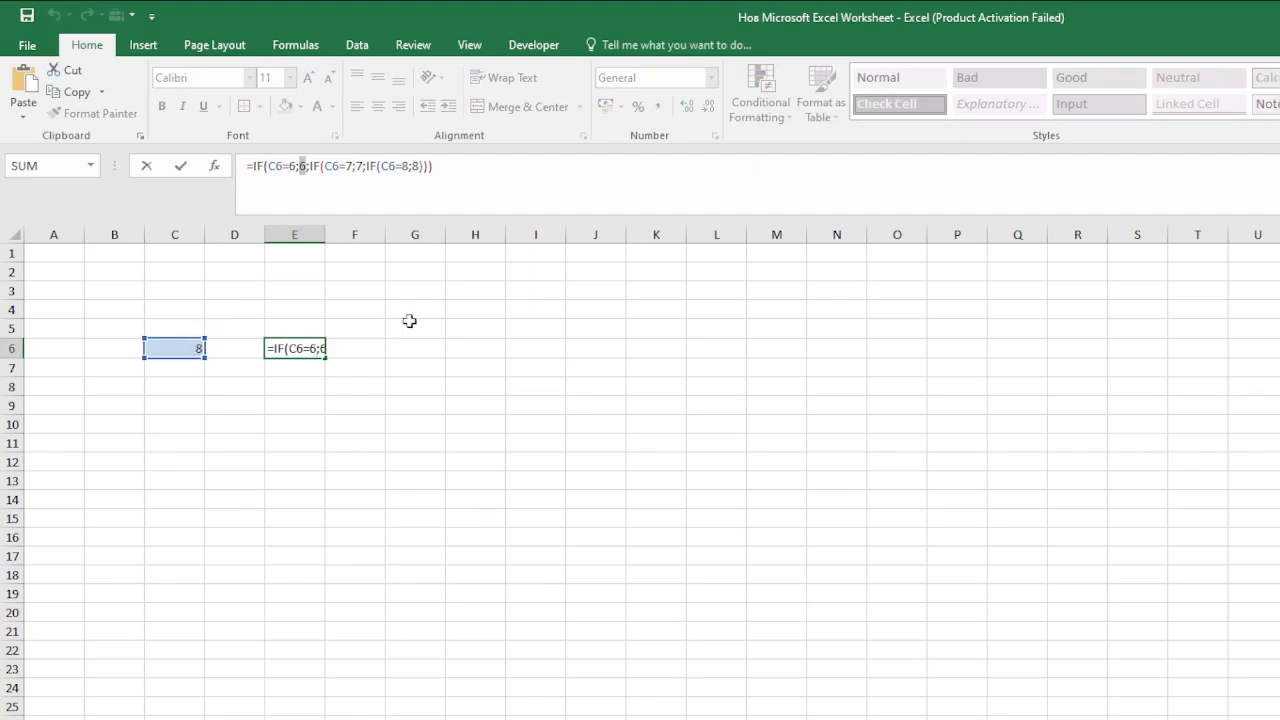
{"action": "type", "text": "c6*"}
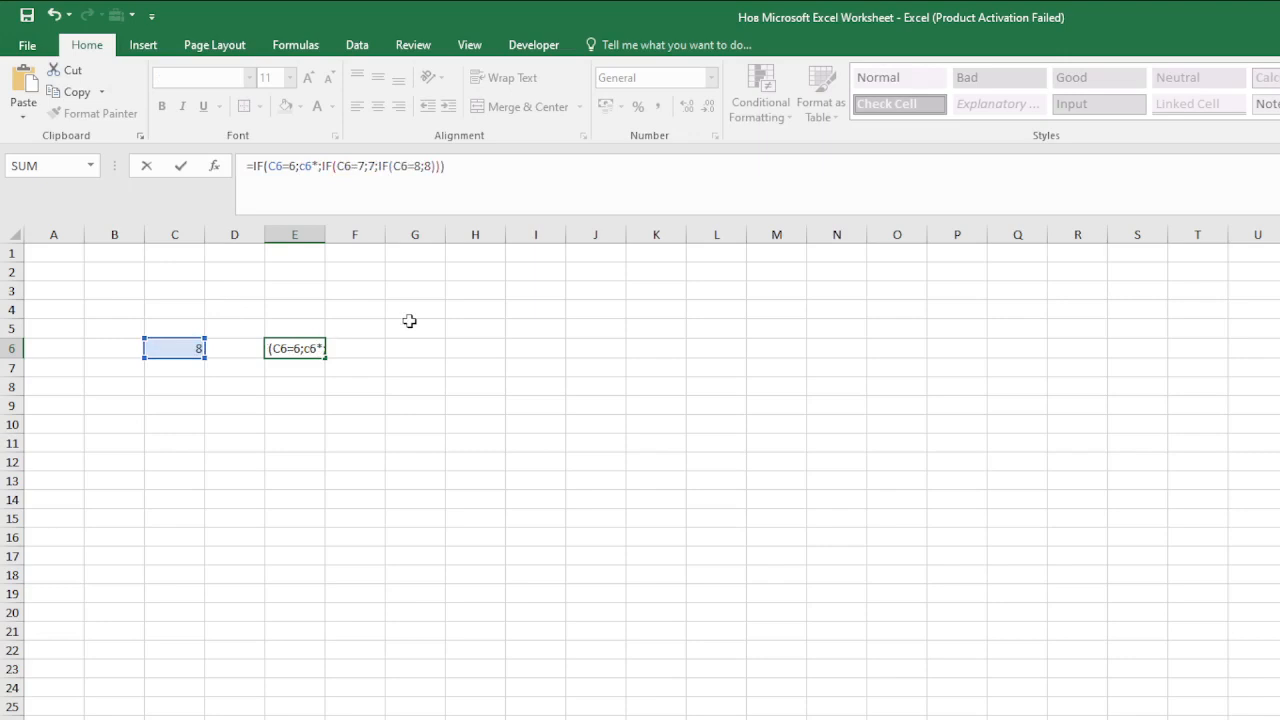
{"action": "type", "text": "5"}
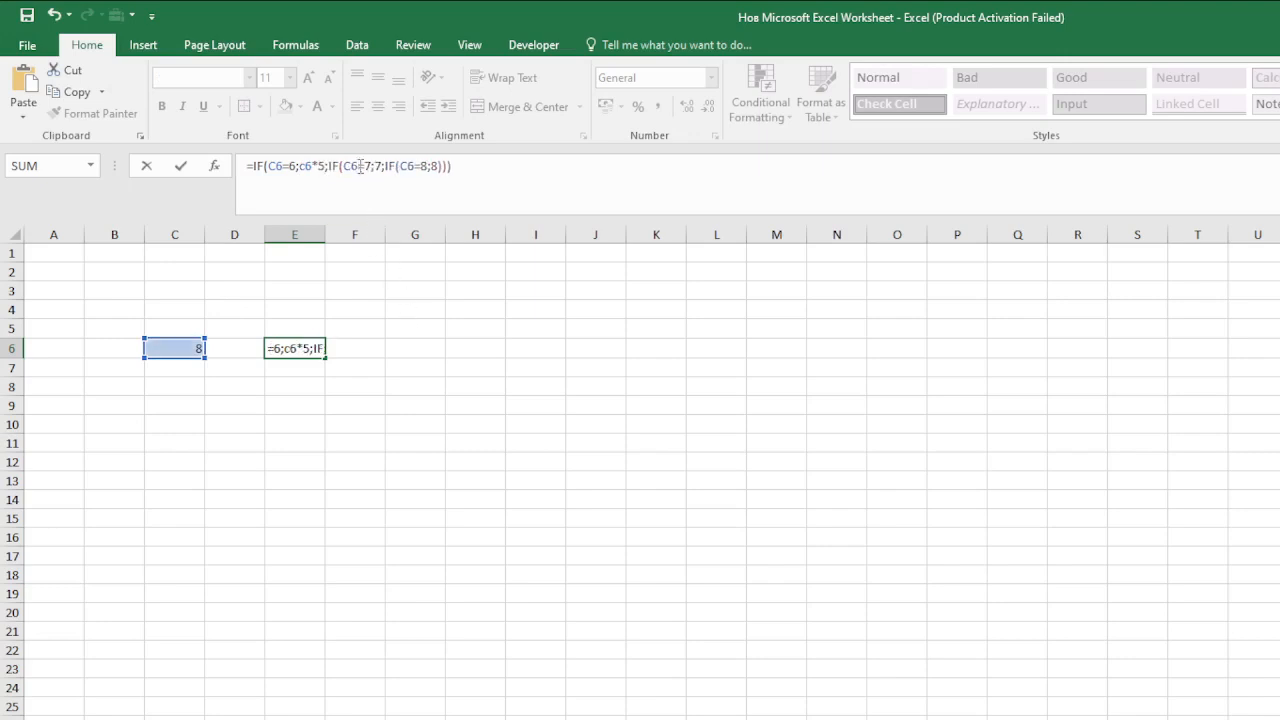
Step: In the E6 formula, replace the value returned when C6 equals 7 with the calculation c6-5
{"action": "double_click", "coordinate": [379, 165]}
{"action": "type", "text": "c"}
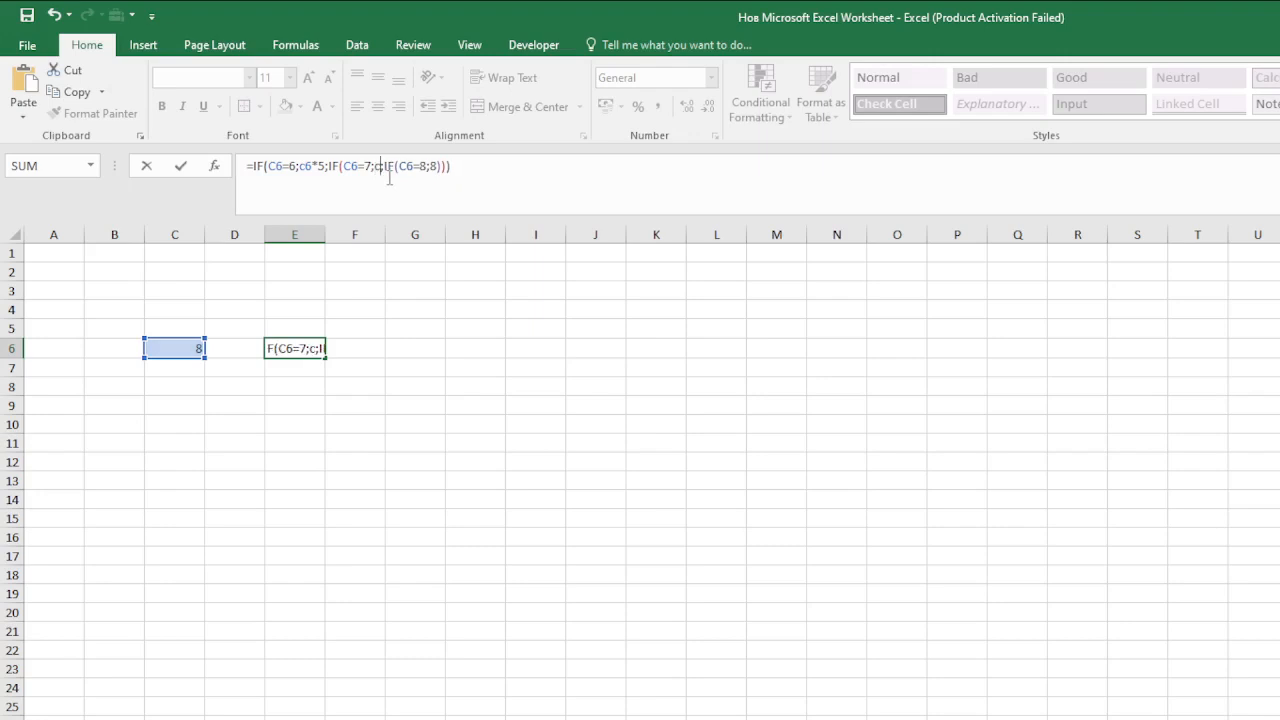
{"action": "type", "text": "6*"}
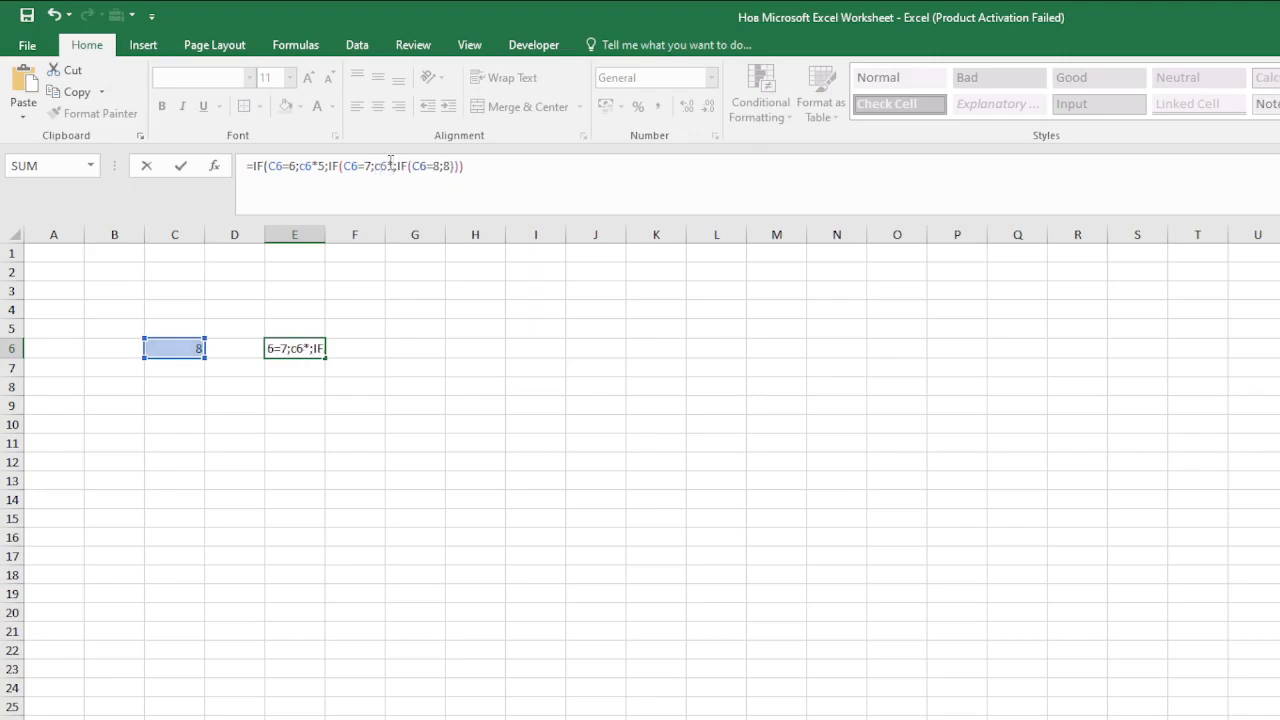
{"action": "key", "text": "BackSpace"}
{"action": "type", "text": "-5"}
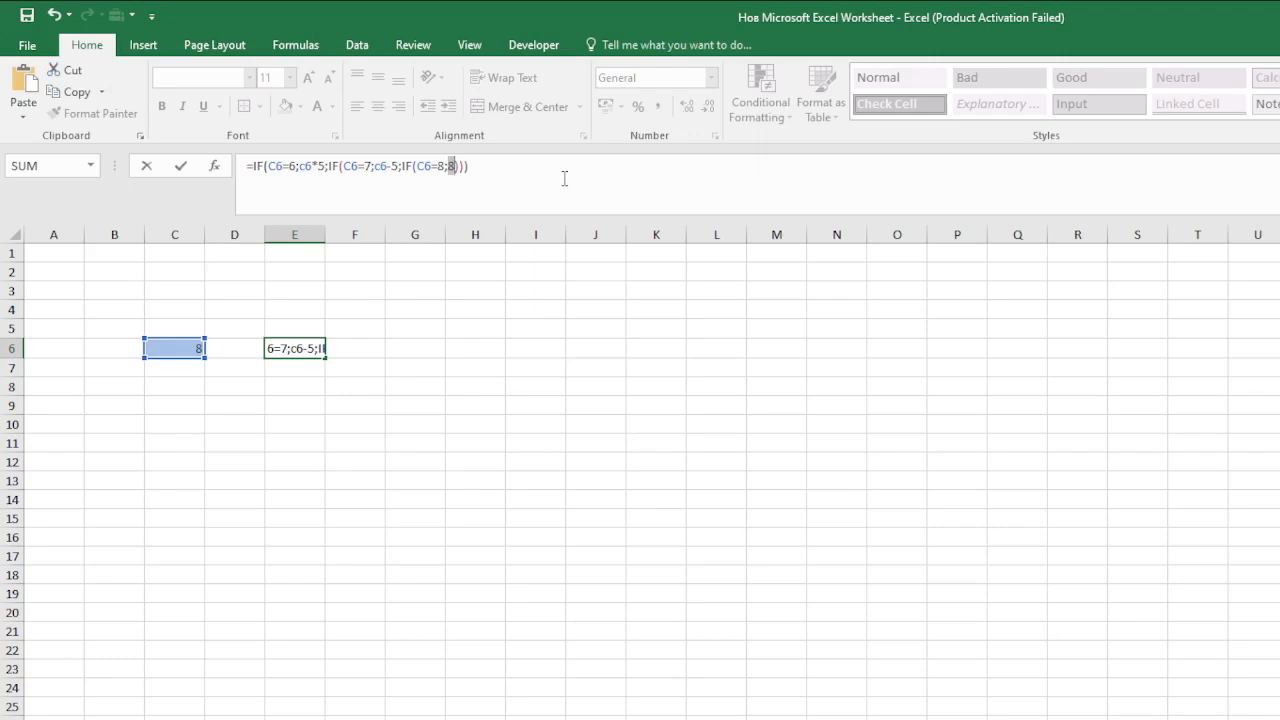
Step: Replace the value returned when C6 equals 8 with the calculation c6/2 and commit the E6 formula
{"action": "type", "text": "c6/"}
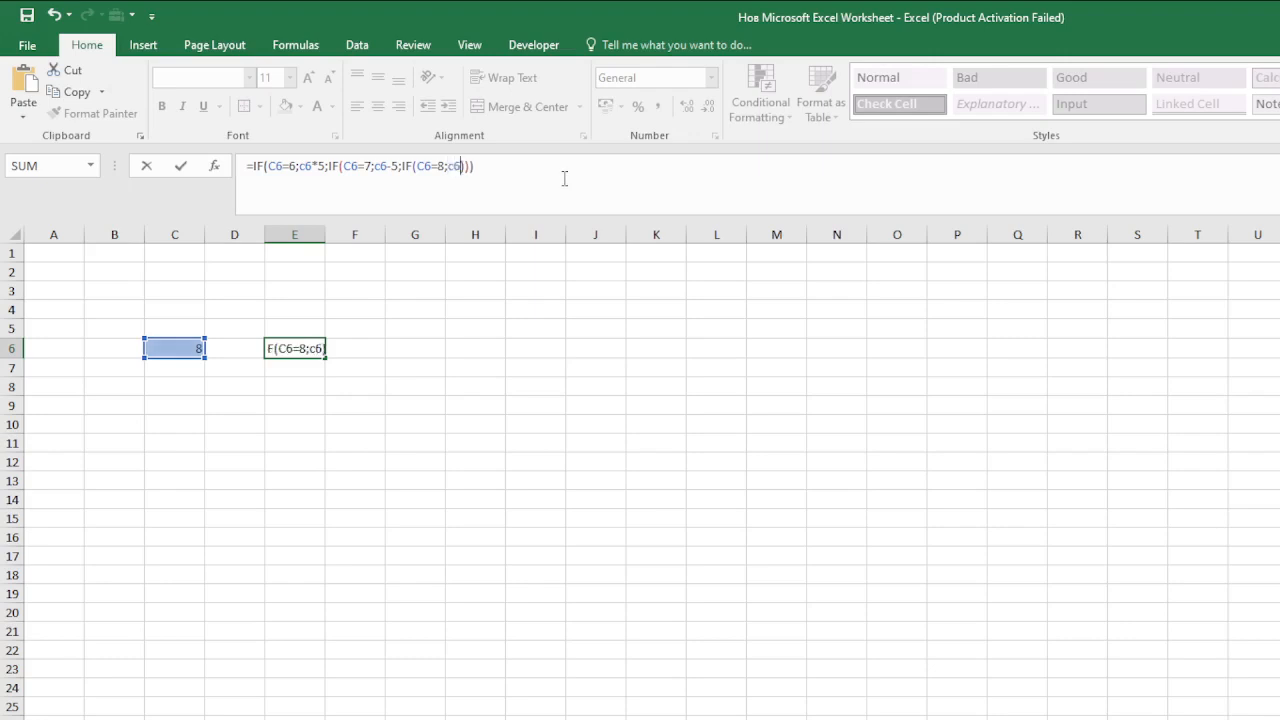
{"action": "type", "text": "2"}
{"action": "key", "text": "Return"}
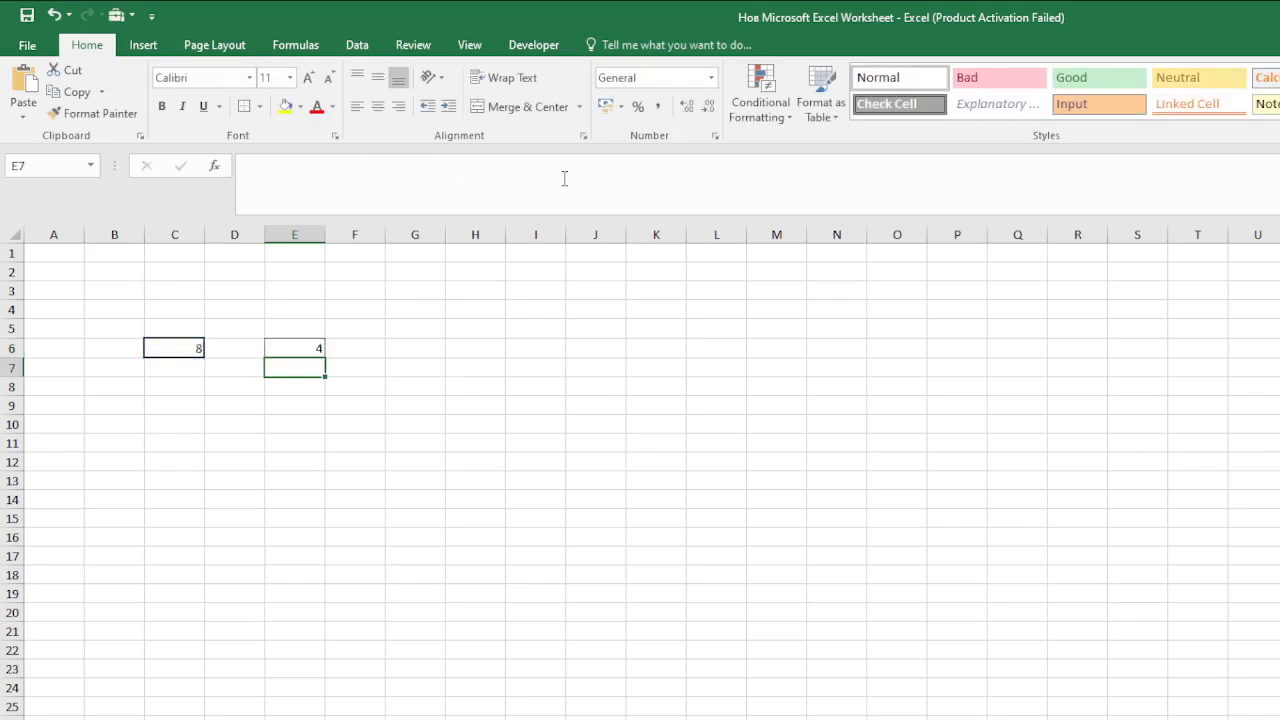
Step: Test the calculations by entering 7 and 6 in turn in cell C6, and review the formula in E6
{"action": "left_click", "coordinate": [187, 346]}
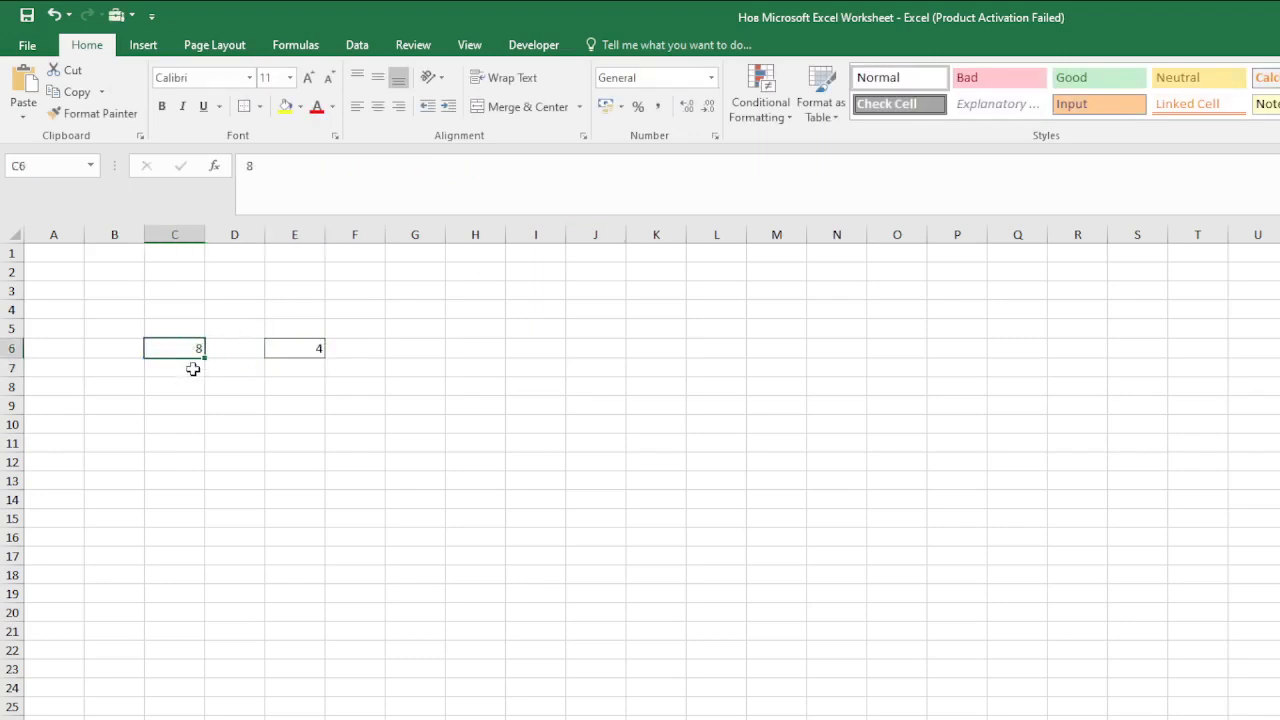
{"action": "type", "text": "7"}
{"action": "key", "text": "Return"}
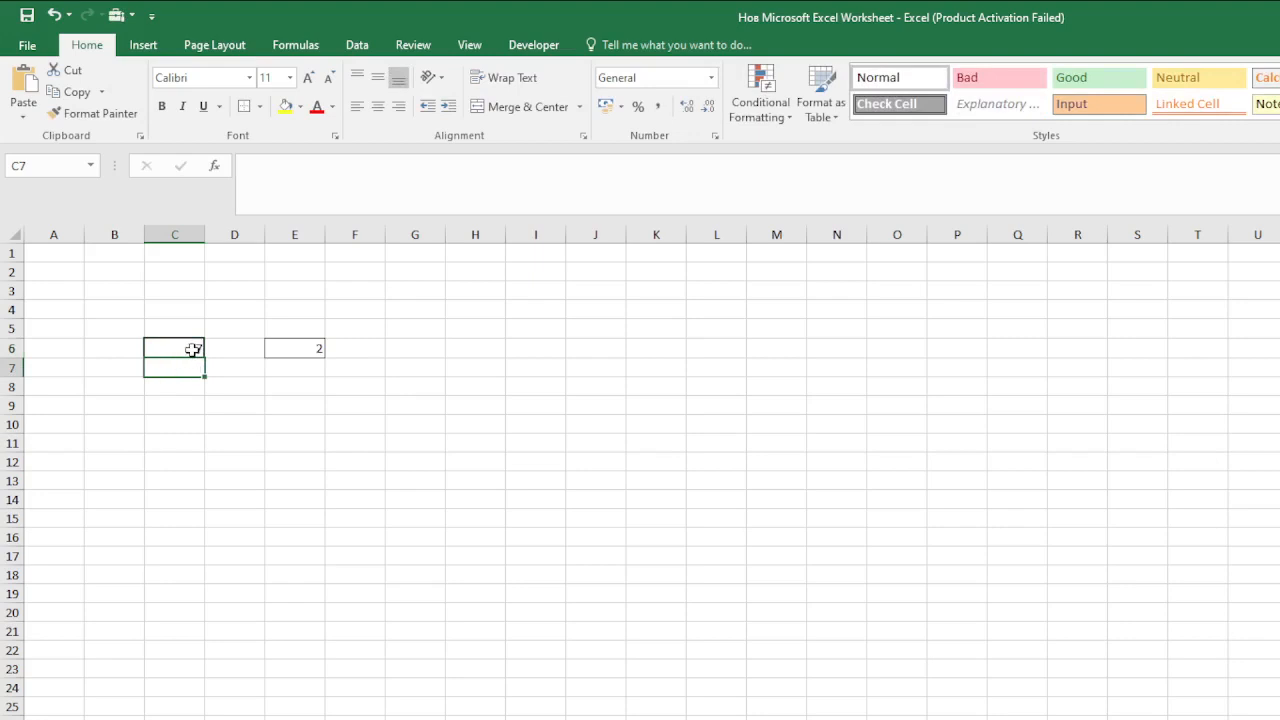
{"action": "left_click", "coordinate": [193, 349]}
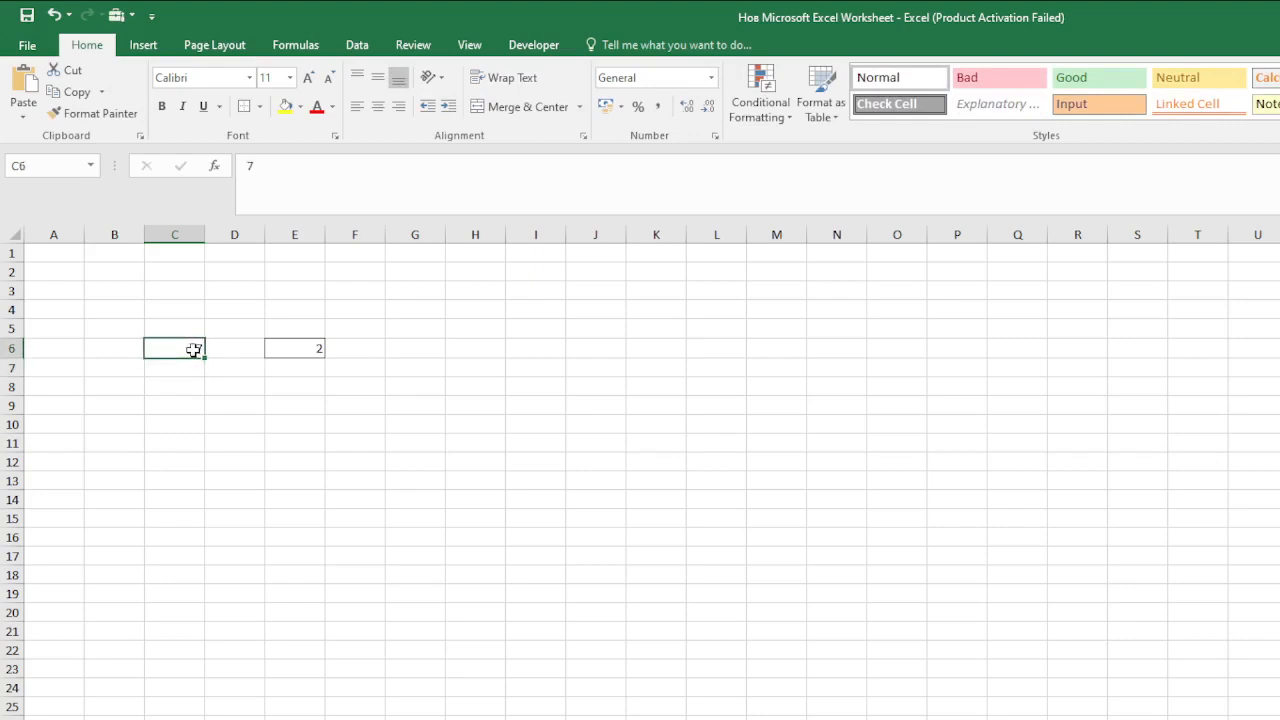
{"action": "type", "text": "6"}
{"action": "key", "text": "Return"}
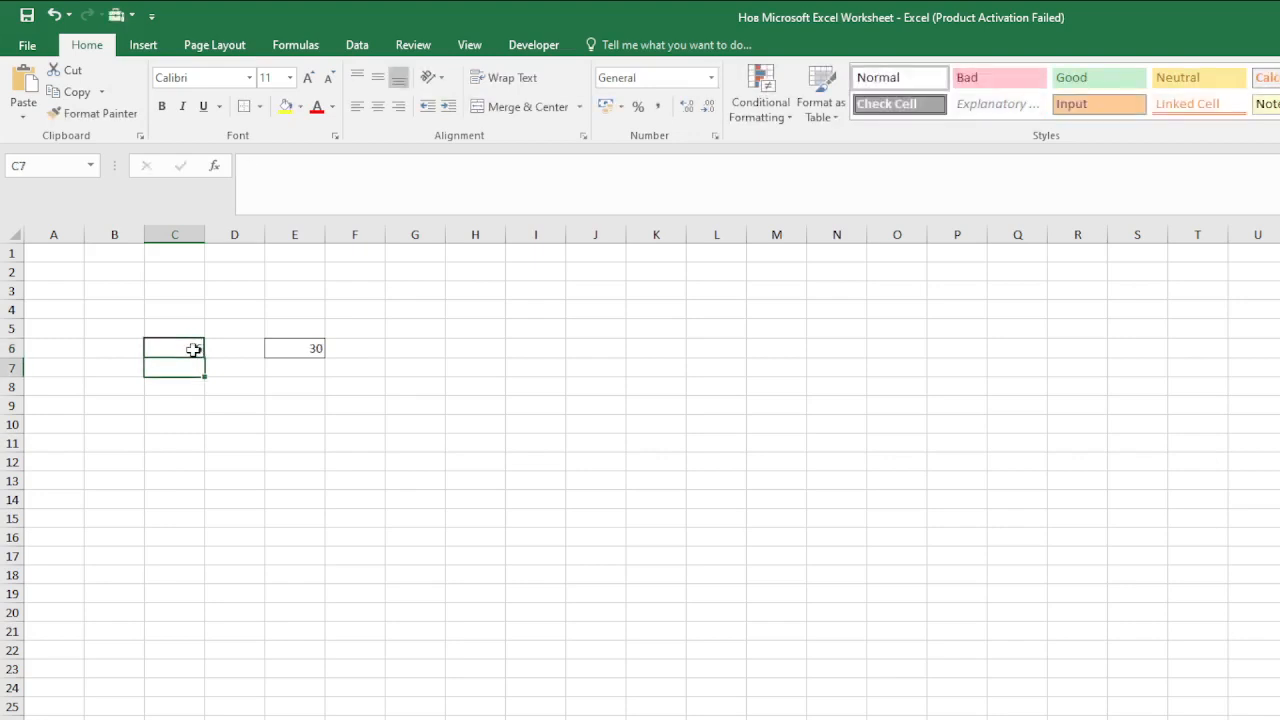
{"action": "left_click", "coordinate": [312, 346]}
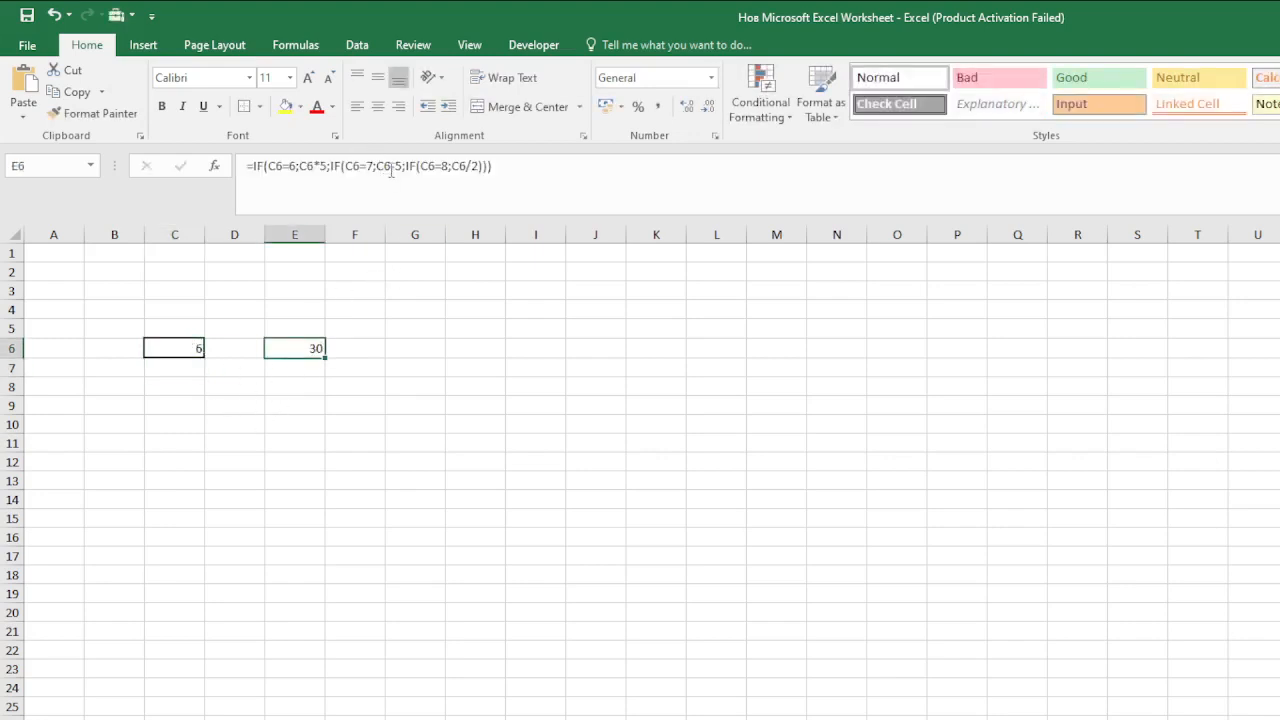
Step: Enter the number 8 in cell E8 as a separate source value
{"action": "left_click", "coordinate": [313, 386]}
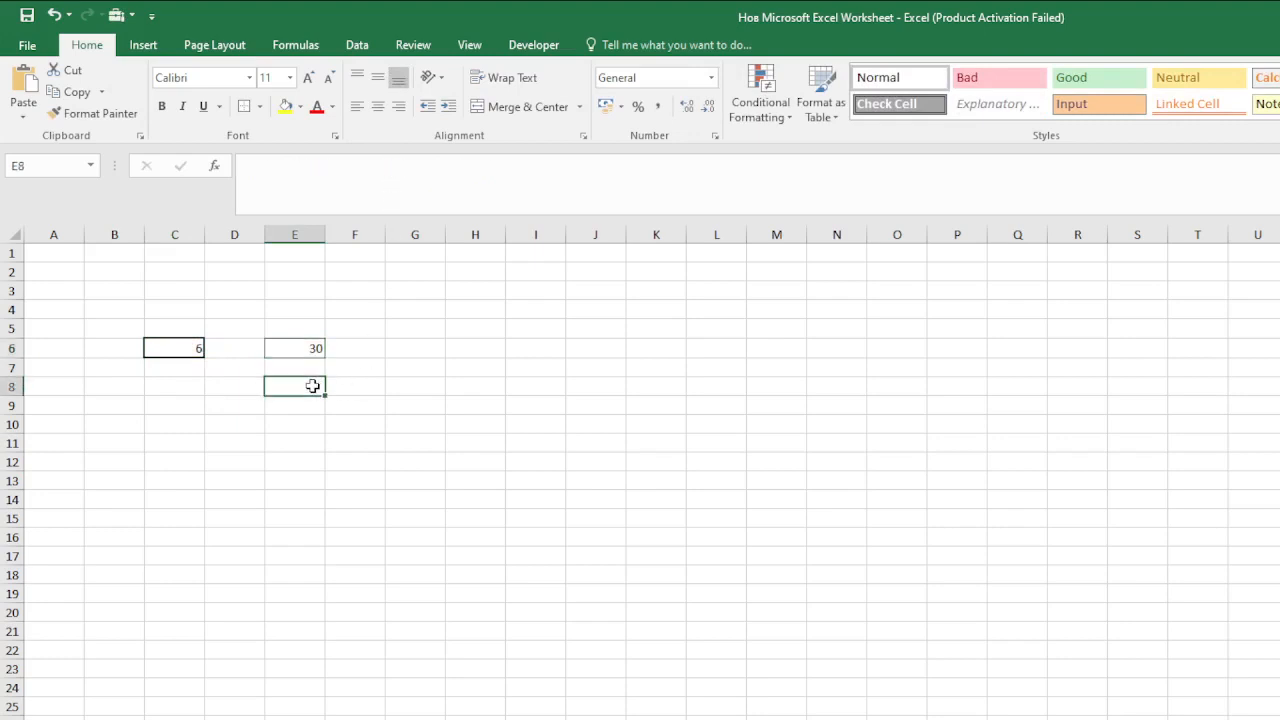
{"action": "type", "text": "8"}
{"action": "key", "text": "Return"}
{"action": "left_click", "coordinate": [207, 404]}
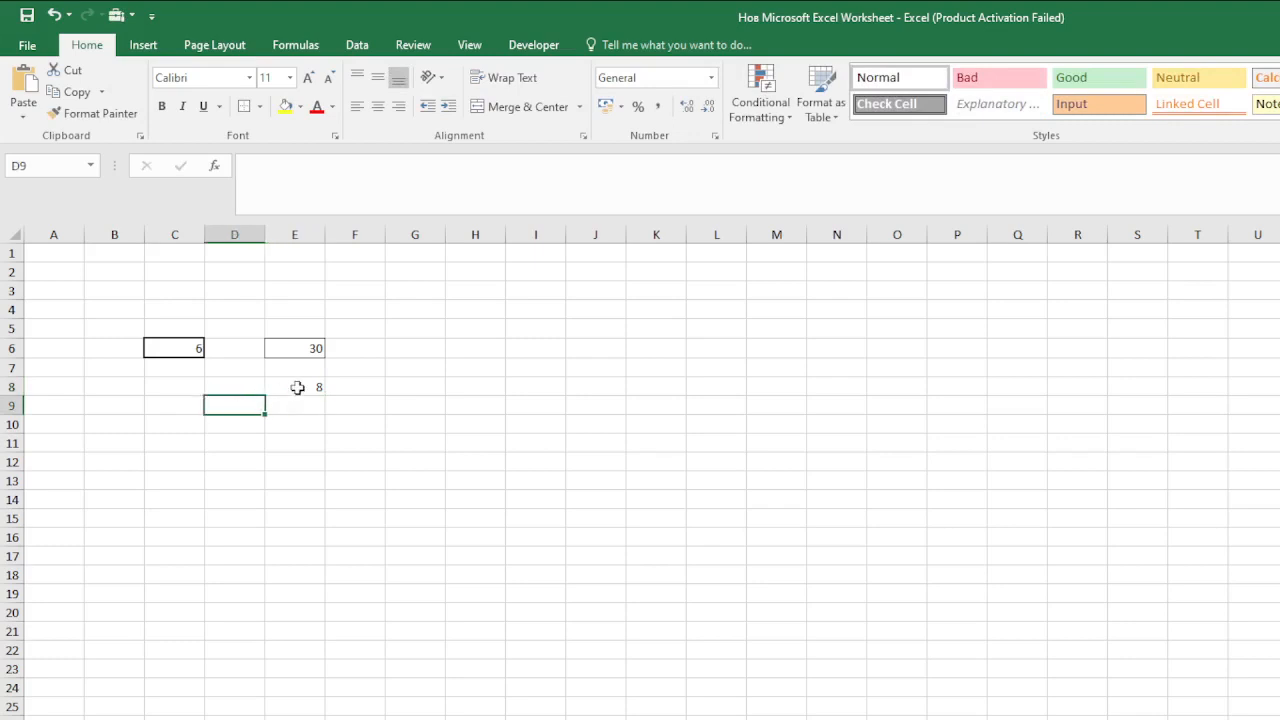
{"action": "left_click", "coordinate": [304, 385]}
Step: In the E6 formula, change the calculation for C6 equal to 7 so that it becomes E8-5
{"action": "left_click", "coordinate": [306, 345]}
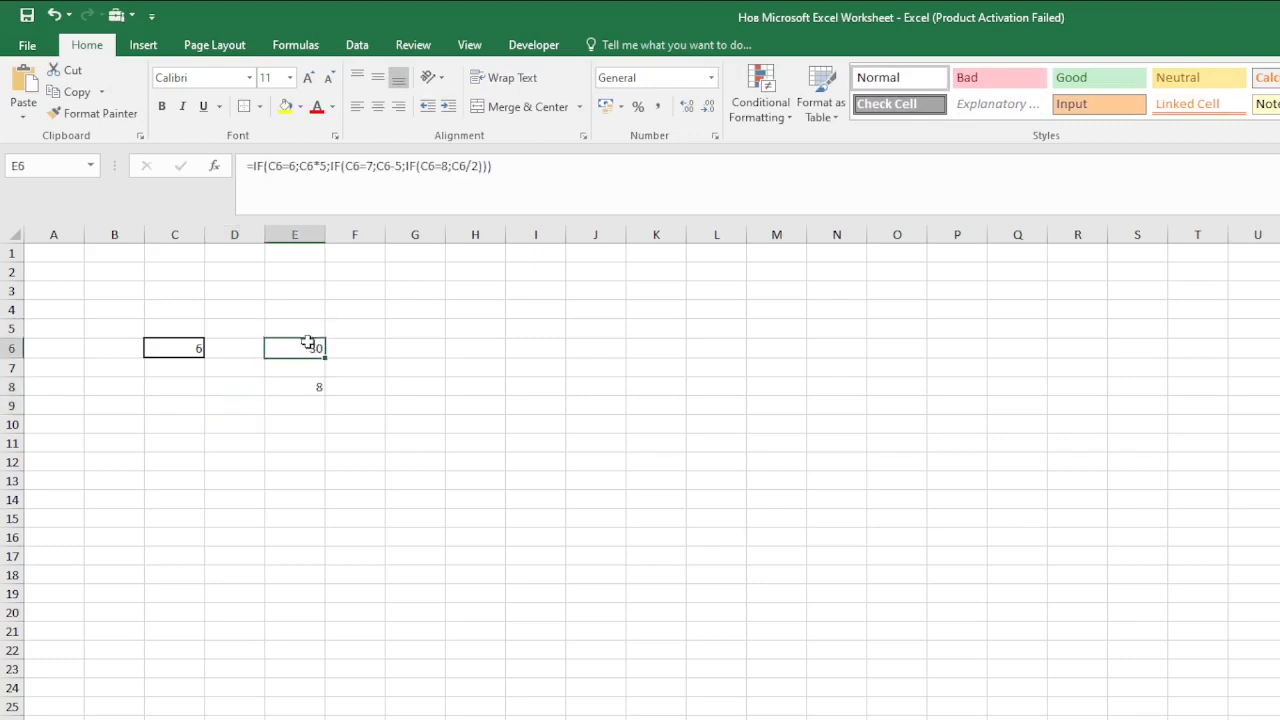
{"action": "double_click", "coordinate": [382, 165]}
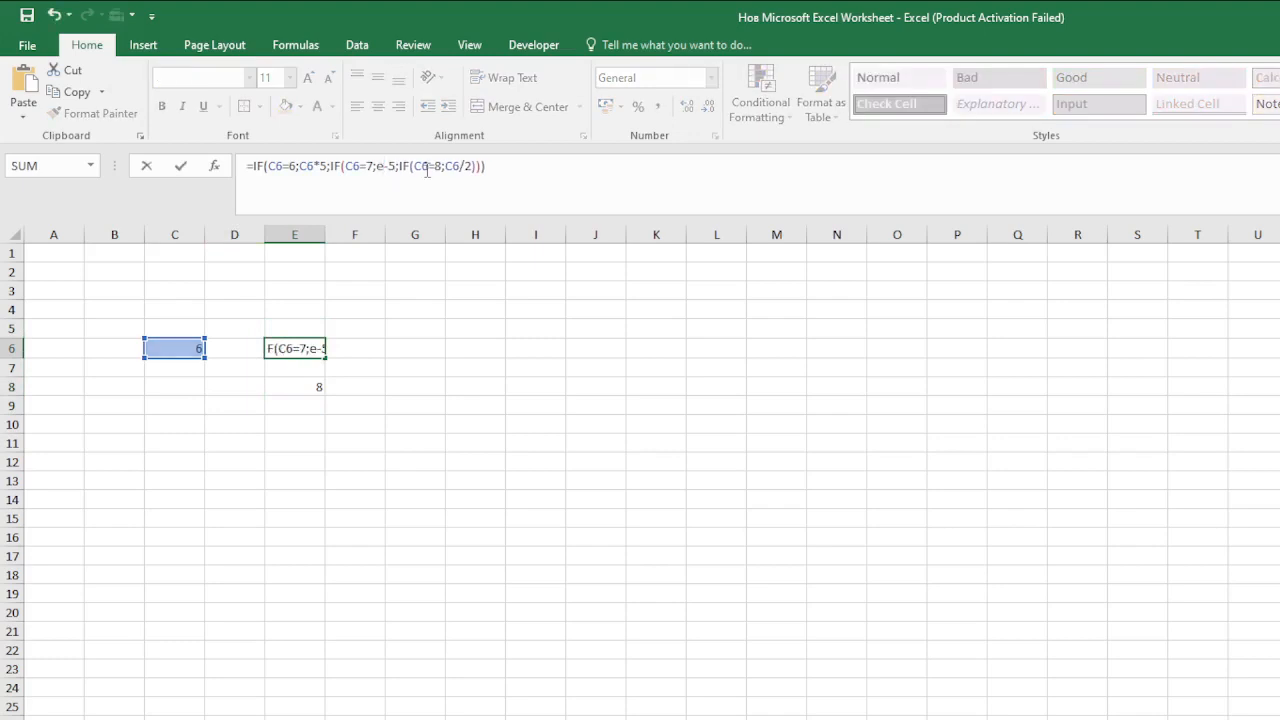
{"action": "key", "text": "Return"}
Step: Test the E8-based calculation by entering 7 in cell C6, and review the formula in E6
{"action": "left_click", "coordinate": [166, 347]}
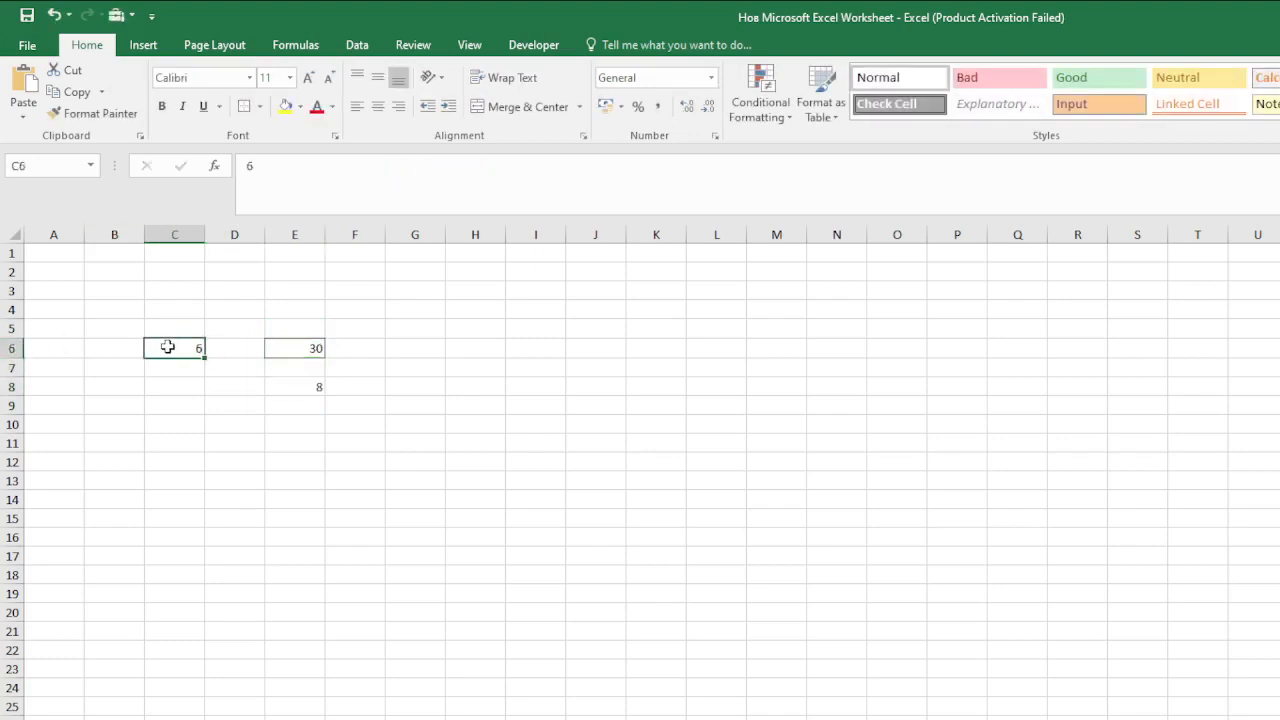
{"action": "type", "text": "7"}
{"action": "key", "text": "Return"}
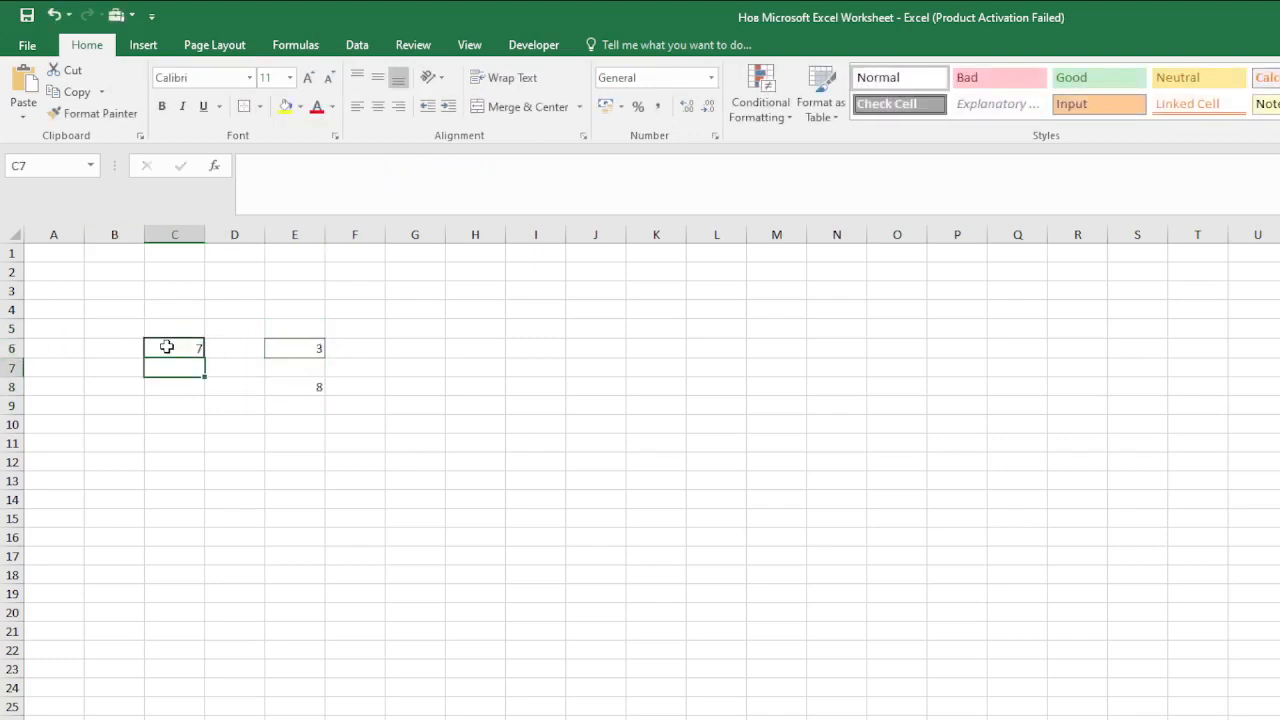
{"action": "left_click", "coordinate": [316, 348]}
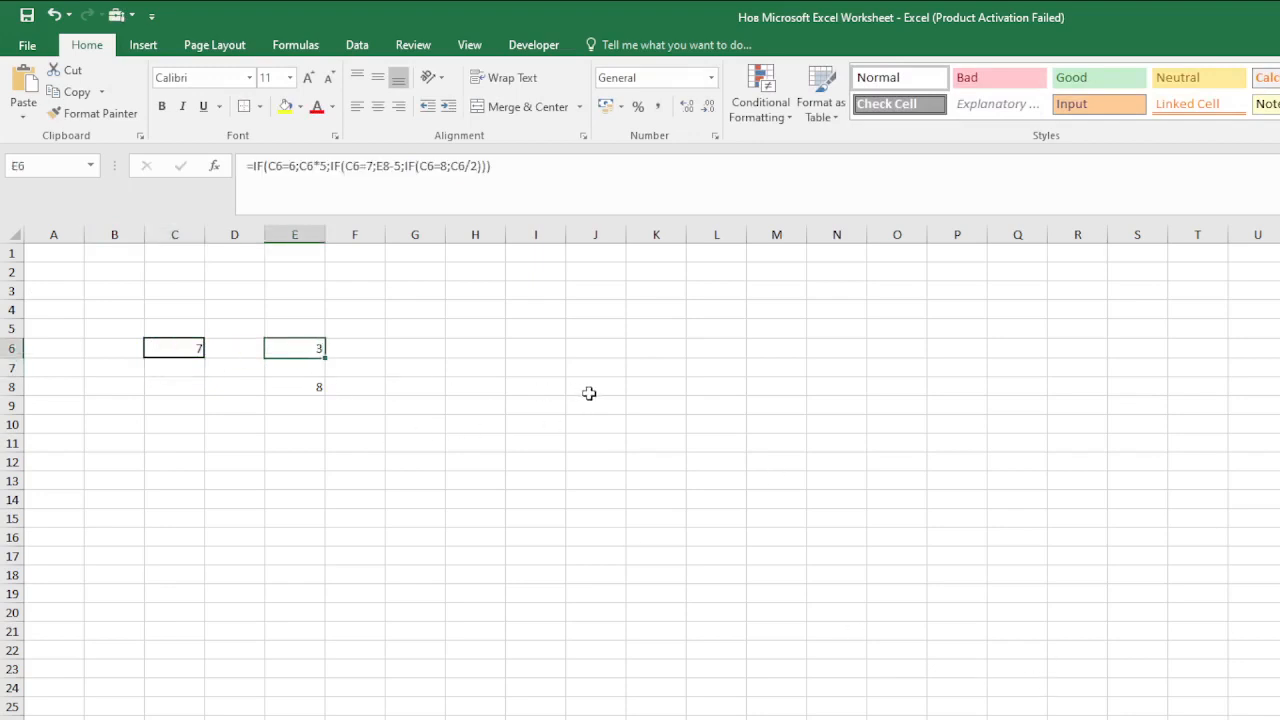